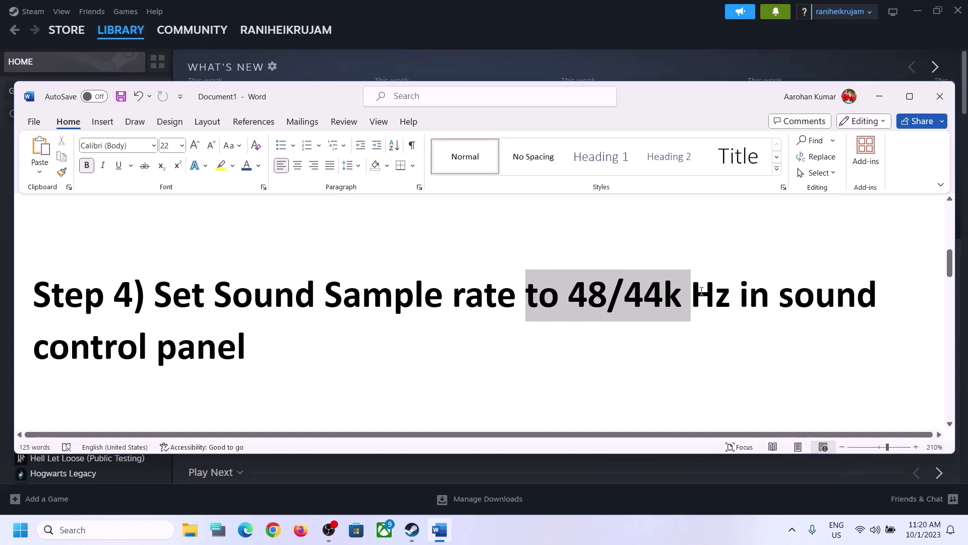
# - Read Step 5 on connecting the controller and Step 6 'Turn off Spatial Sound', highlighting key phrases
pyautogui.click(299, 329)
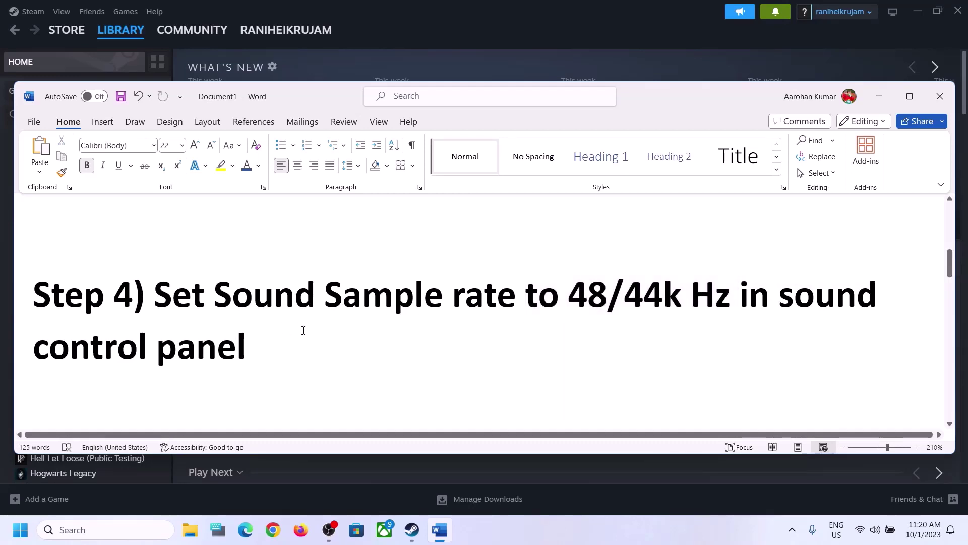
pyautogui.scroll(-3, 303, 330)
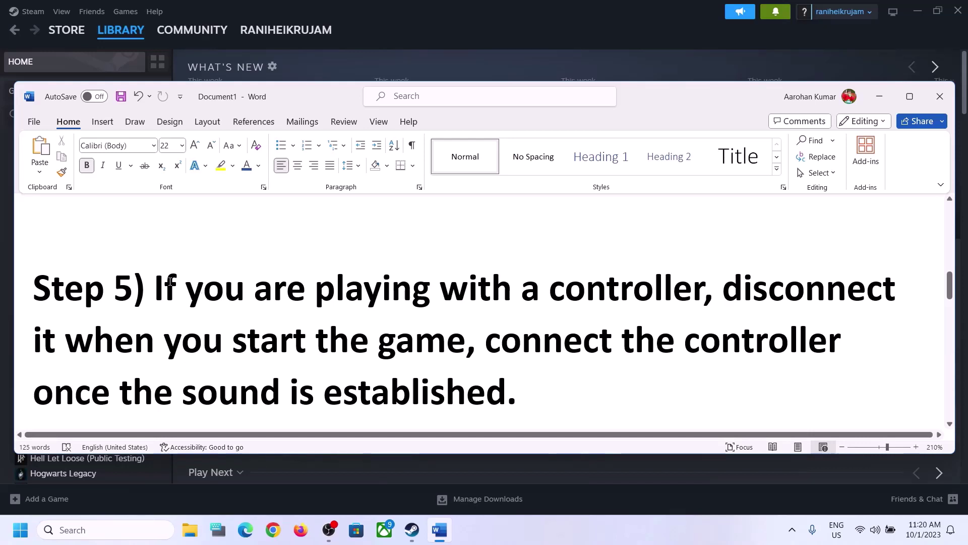
pyautogui.moveTo(160, 288); pyautogui.dragTo(273, 289)
pyautogui.moveTo(331, 281); pyautogui.dragTo(445, 351)
pyautogui.click(726, 291)
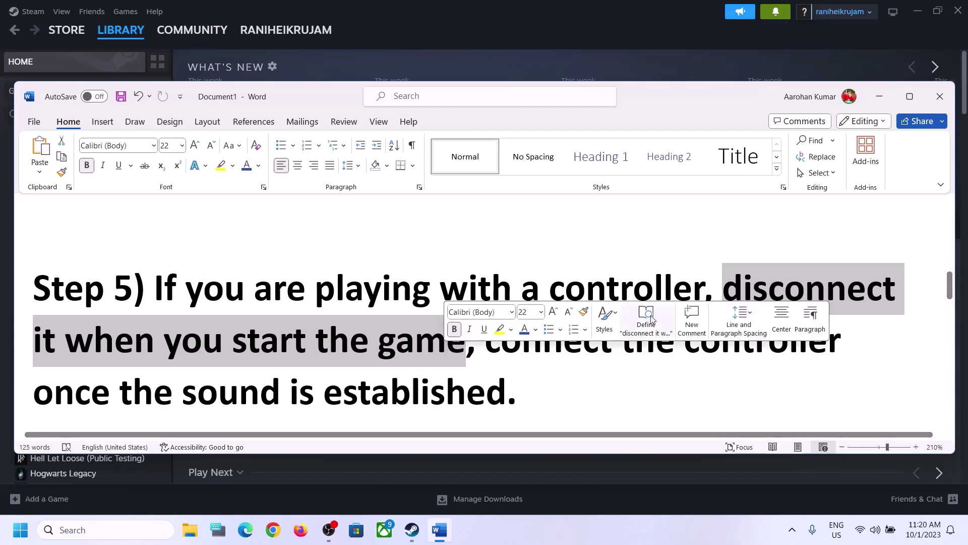
pyautogui.click(767, 288)
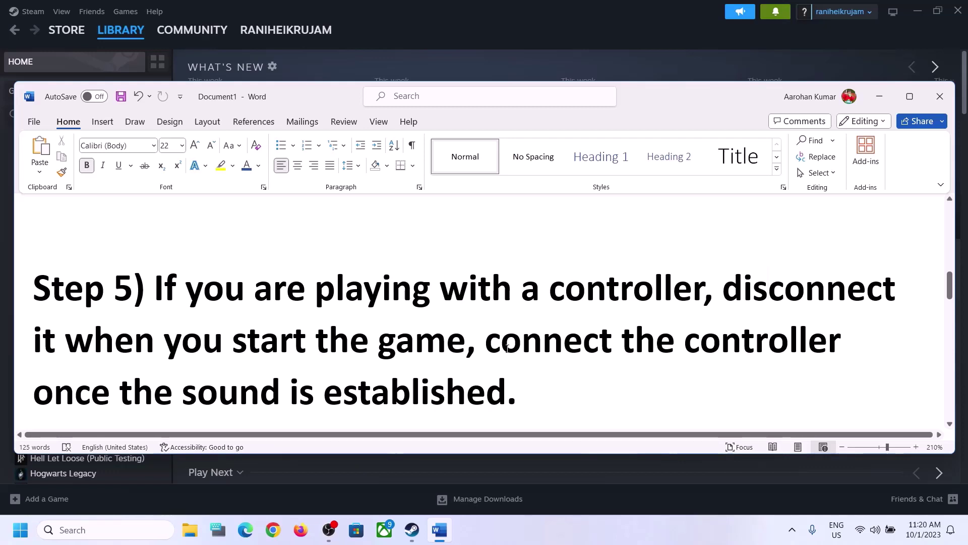
pyautogui.moveTo(507, 348); pyautogui.dragTo(850, 348)
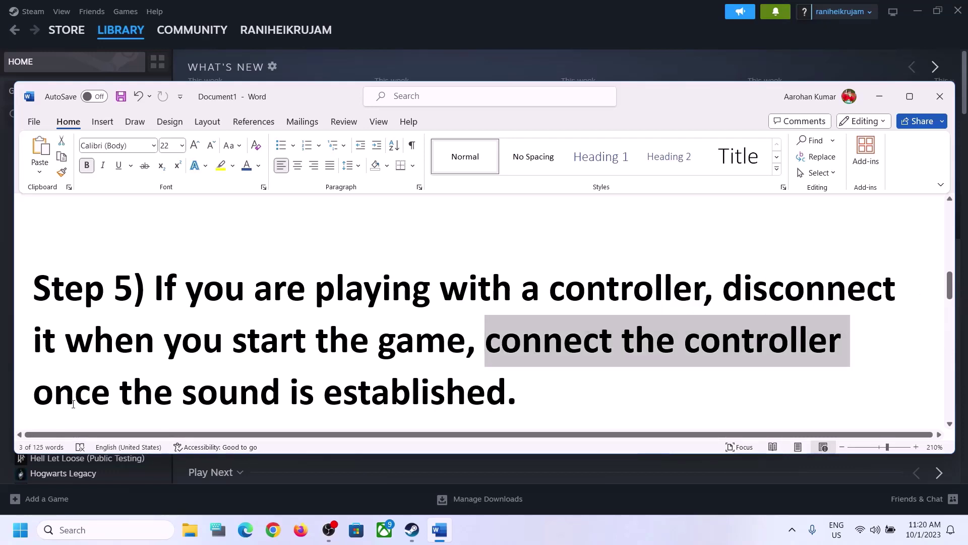
pyautogui.moveTo(73, 404); pyautogui.dragTo(509, 399)
pyautogui.click(296, 313)
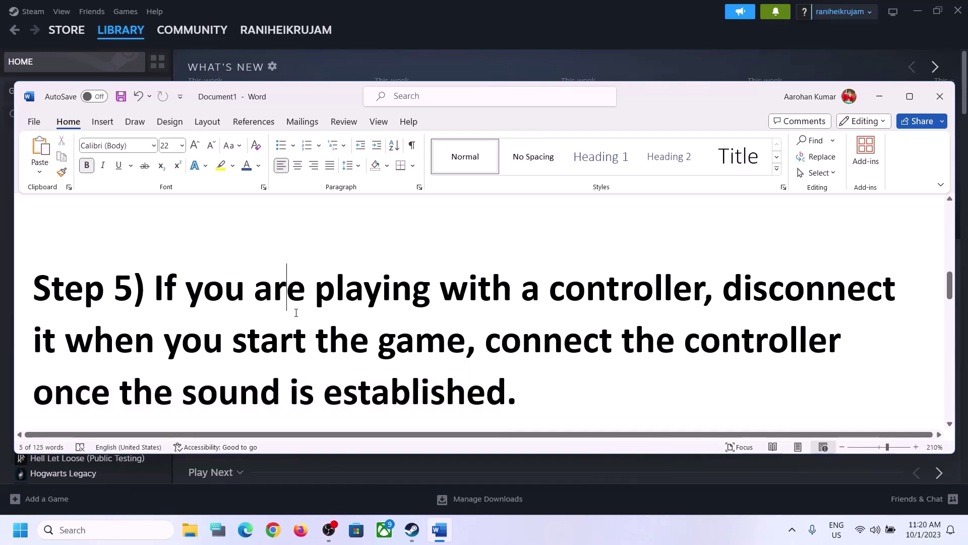
pyautogui.scroll(-4, 303, 312)
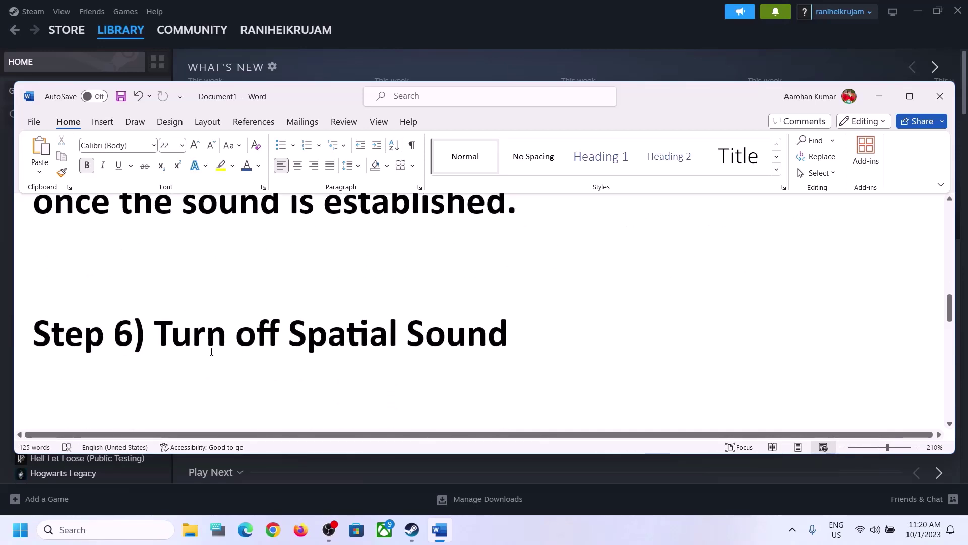
pyautogui.moveTo(245, 339); pyautogui.dragTo(525, 340)
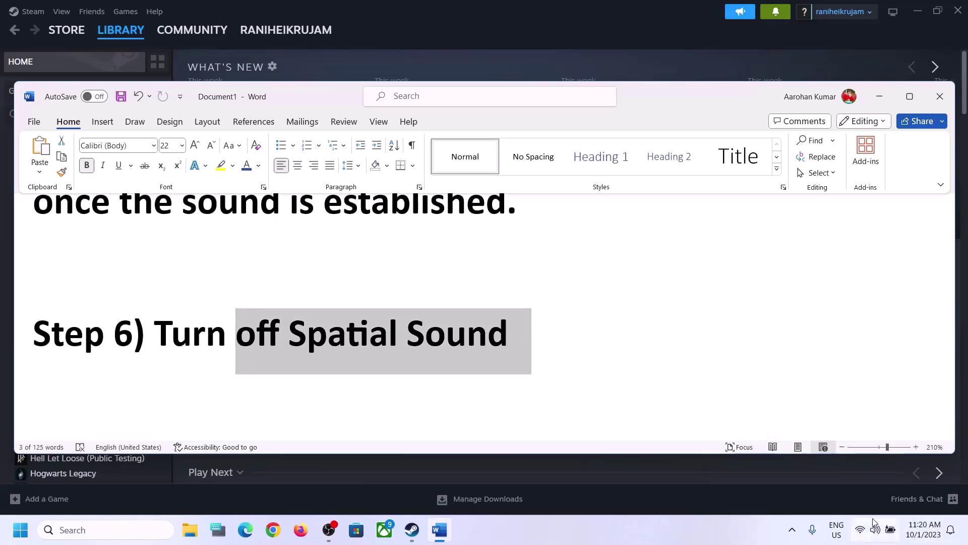
# - Open the Windows Sound settings from the taskbar volume icon
pyautogui.click(878, 539)
pyautogui.rightClick(878, 538)
pyautogui.click(875, 495)
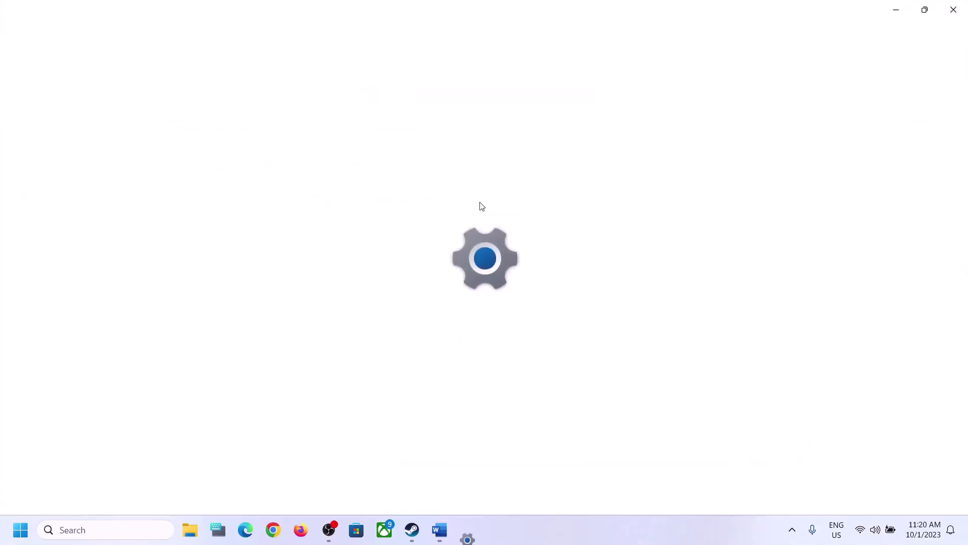
# - Close Sound settings and launch Control Panel by searching 'control'
pyautogui.click(953, 10)
pyautogui.click(103, 536)
pyautogui.write('control')
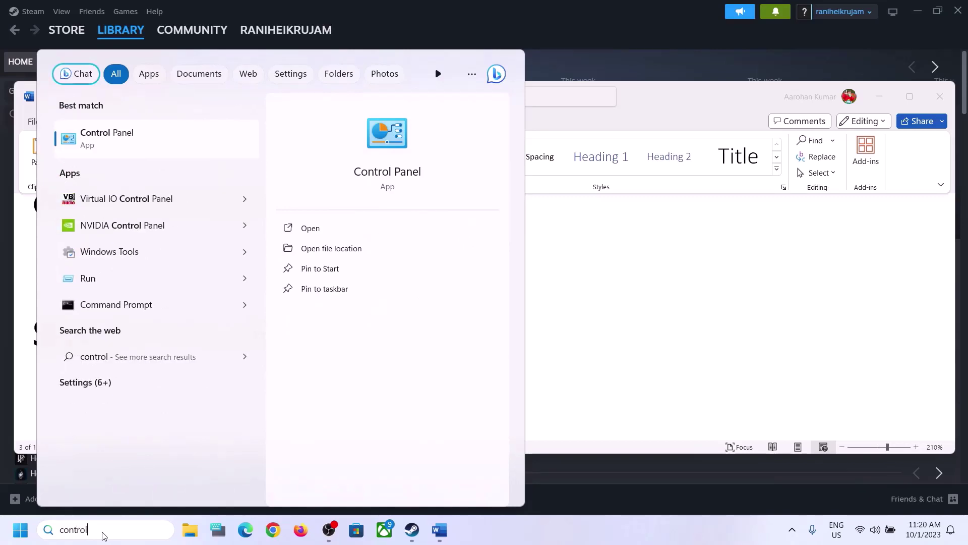
pyautogui.press('Return')
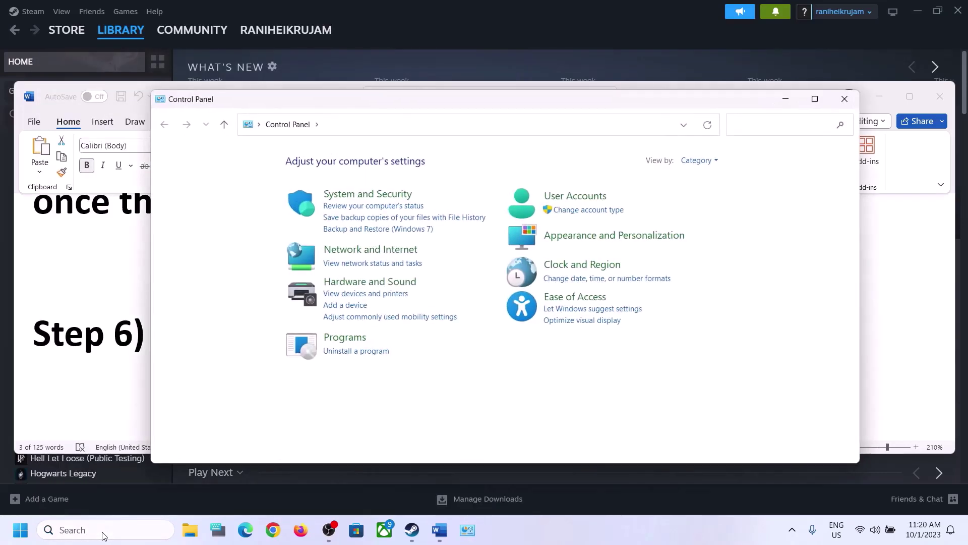
# - Open the Sound dialog from Hardware and Sound and select the Realtek Speakers
pyautogui.click(374, 285)
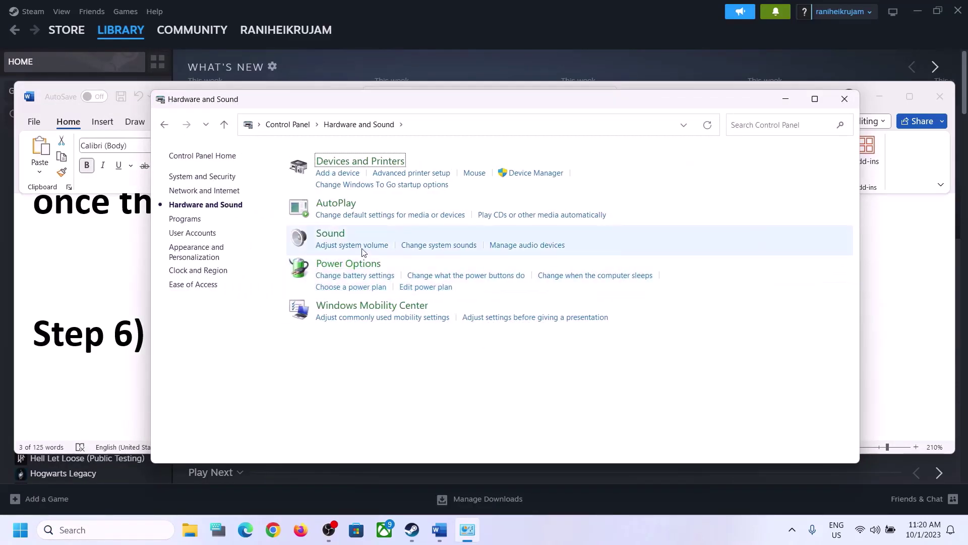
pyautogui.click(348, 246)
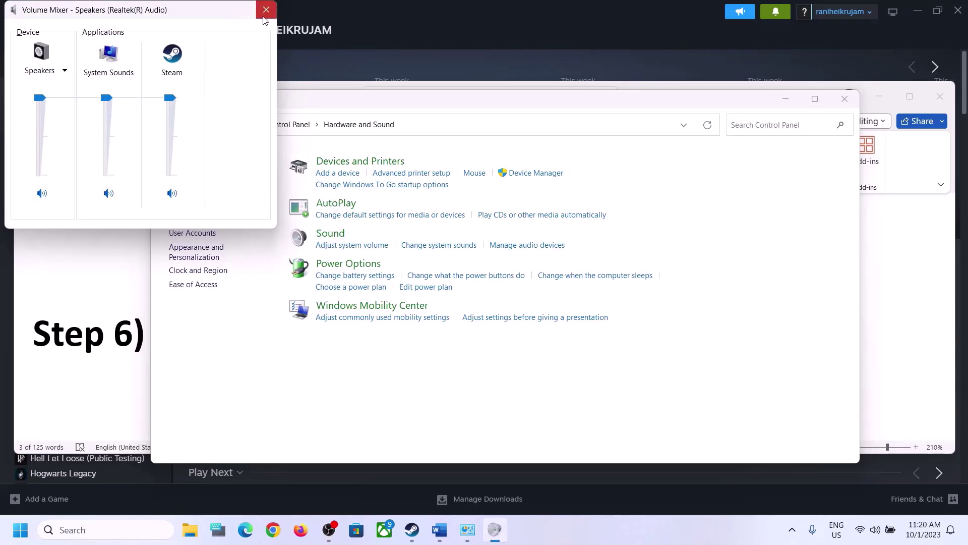
pyautogui.click(266, 10)
pyautogui.click(342, 237)
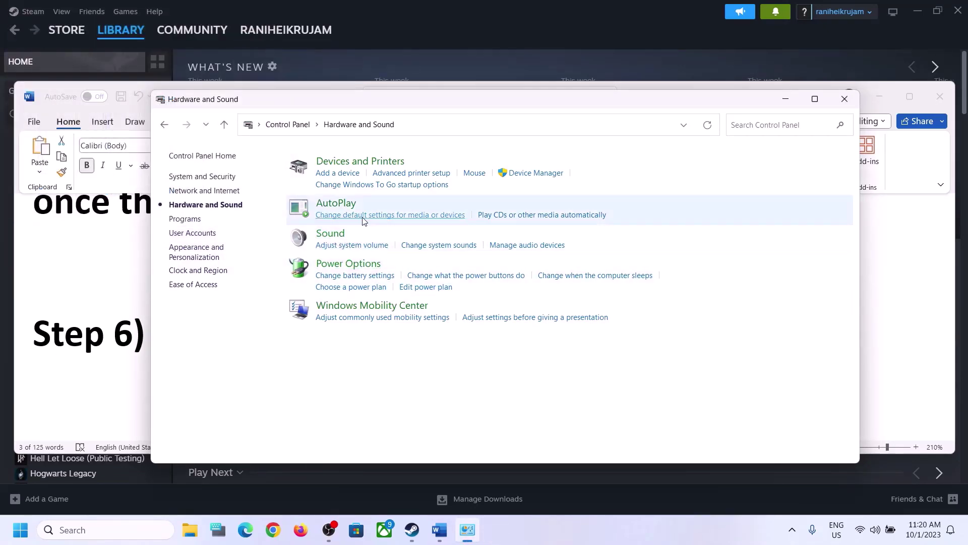
pyautogui.moveTo(171, 41); pyautogui.dragTo(474, 84)
pyautogui.click(418, 214)
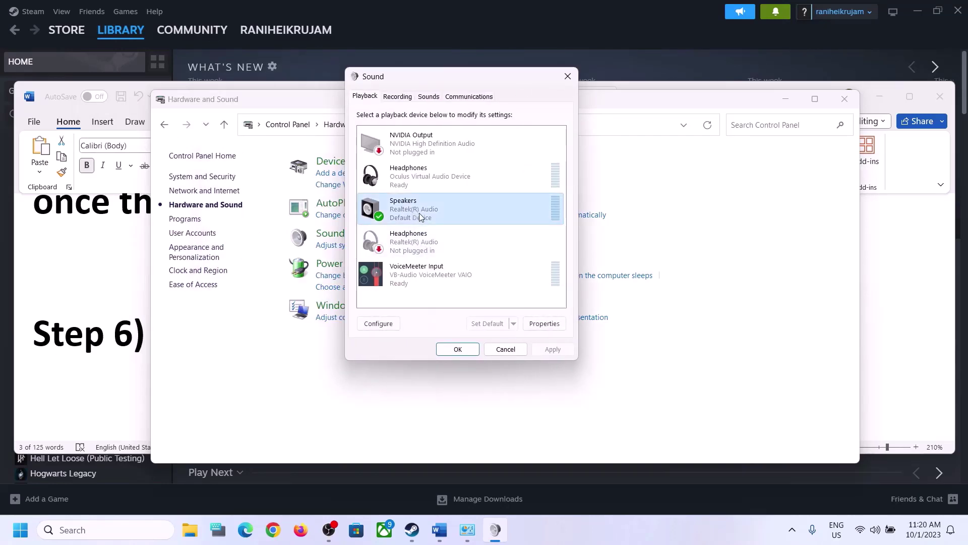
# - Set spatial sound to Off in Speakers Properties and apply it
pyautogui.rightClick(419, 212)
pyautogui.click(468, 312)
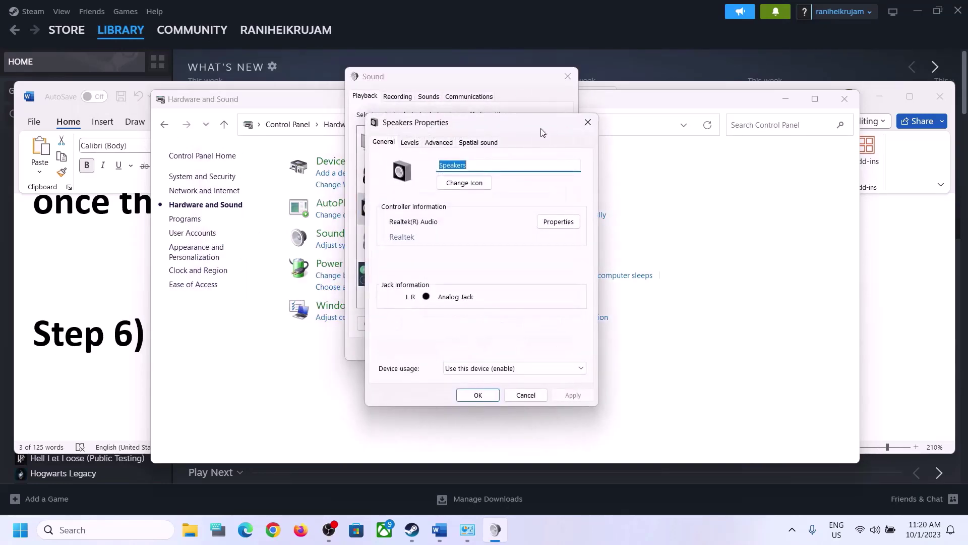
pyautogui.click(477, 142)
pyautogui.click(454, 202)
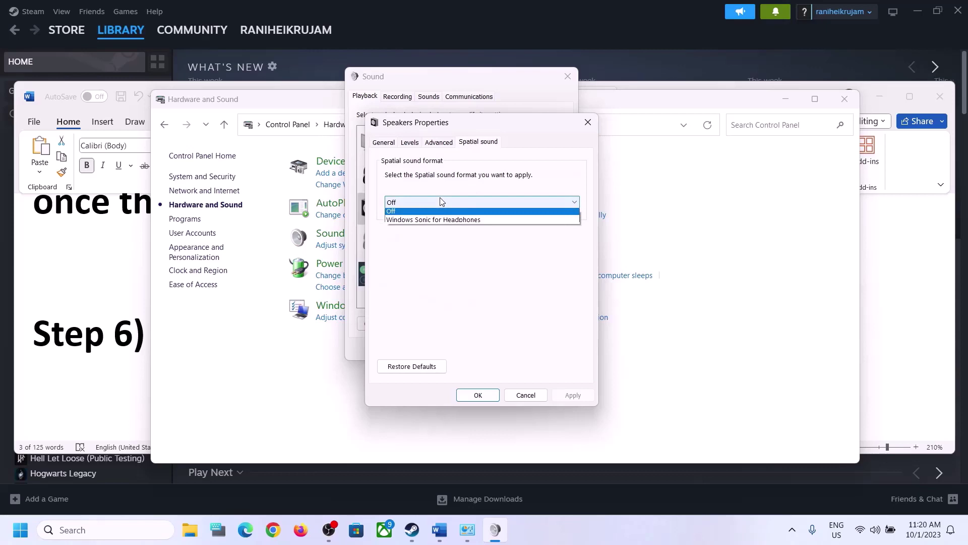
pyautogui.click(445, 201)
pyautogui.click(571, 397)
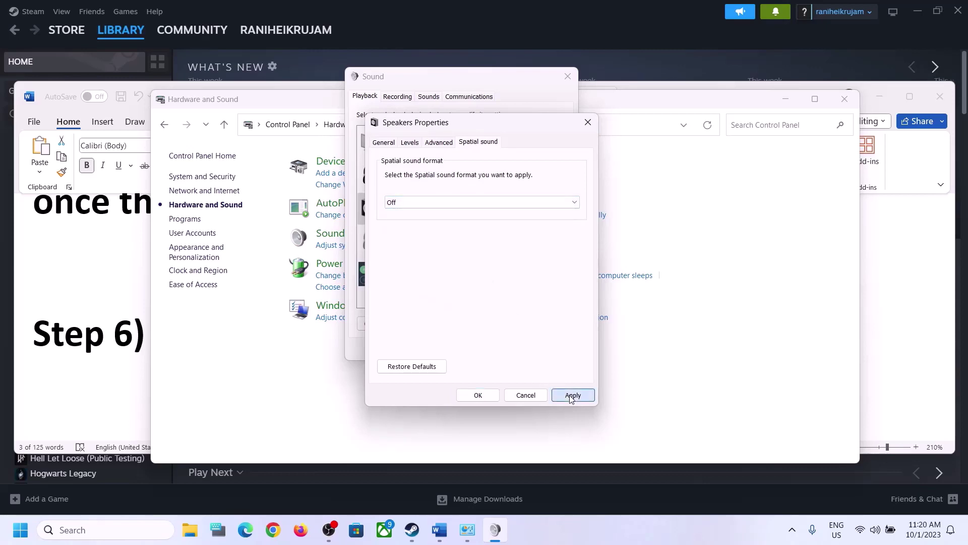
pyautogui.click(481, 397)
# - Close the Sound dialog and return to Word at Step 7
pyautogui.click(568, 76)
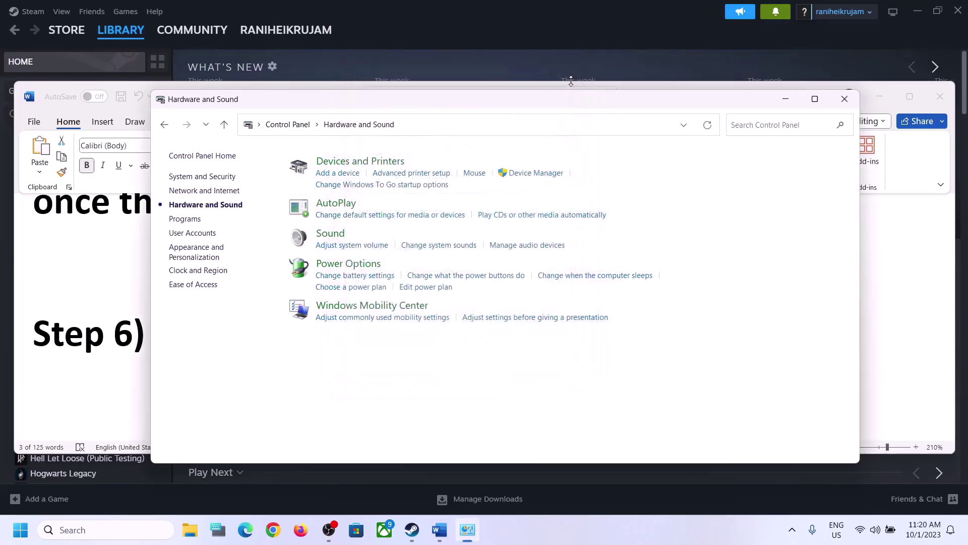
pyautogui.click(117, 326)
pyautogui.scroll(-5, 369, 341)
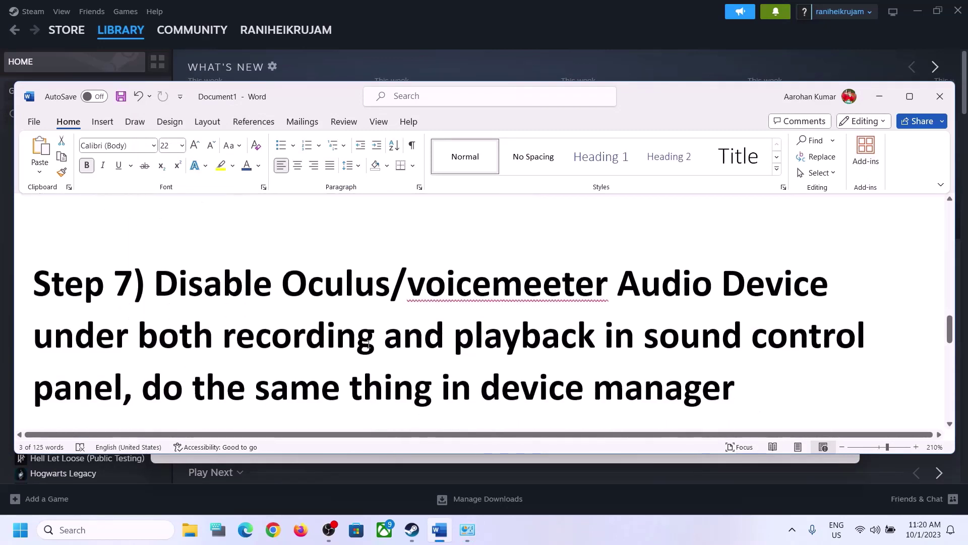
pyautogui.scroll(1, 369, 345)
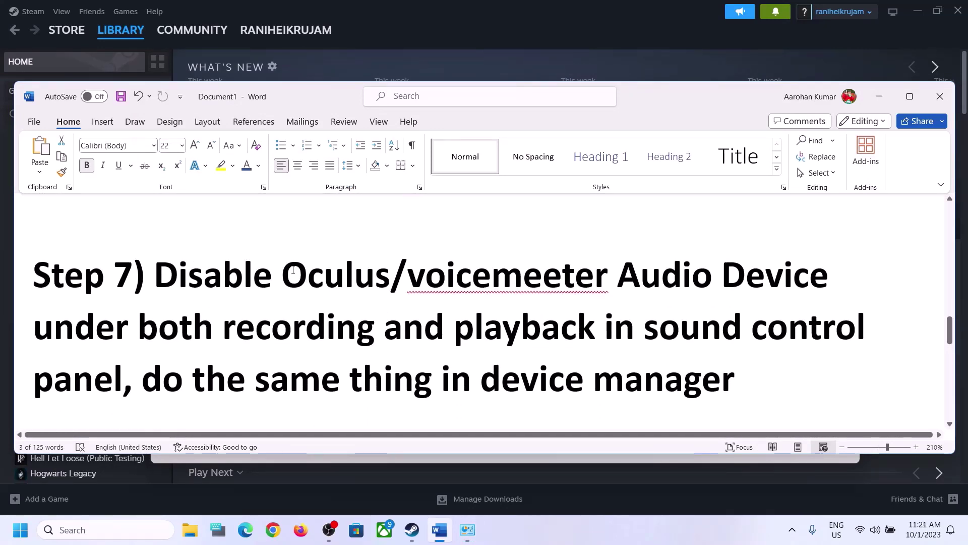
pyautogui.moveTo(292, 269); pyautogui.dragTo(609, 277)
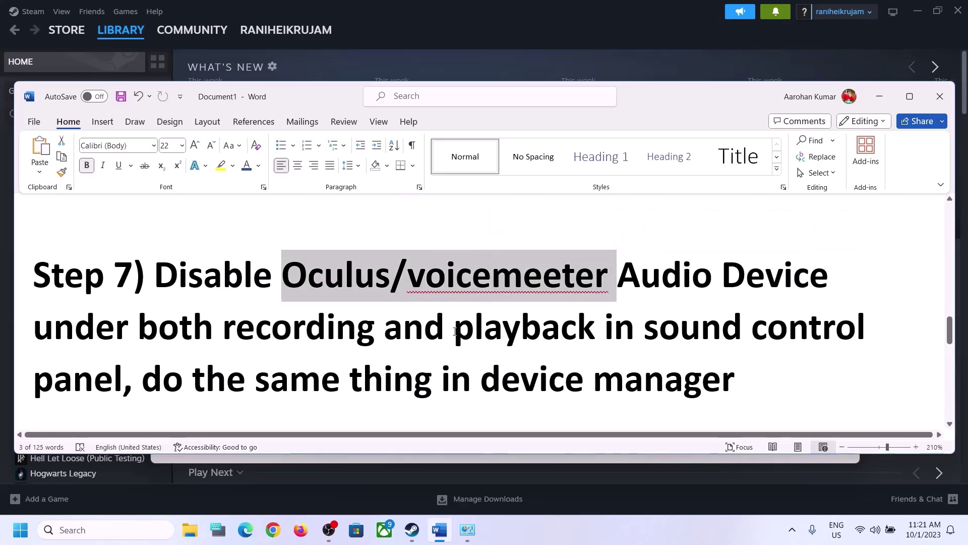
pyautogui.click(424, 327)
pyautogui.moveTo(223, 328); pyautogui.dragTo(561, 329)
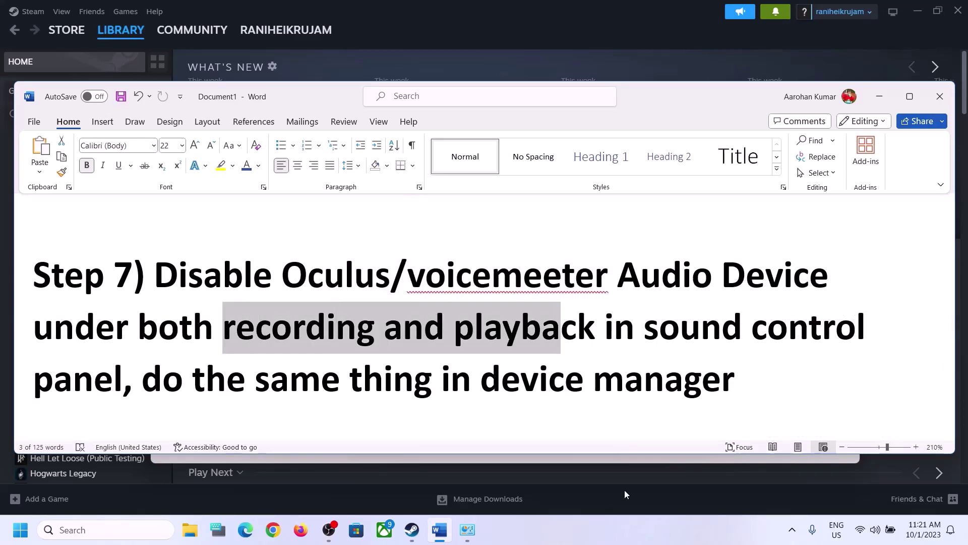
# - Reopen Control Panel's Sound dialog via Hardware and Sound and centre it on screen
pyautogui.click(121, 531)
pyautogui.write('co')
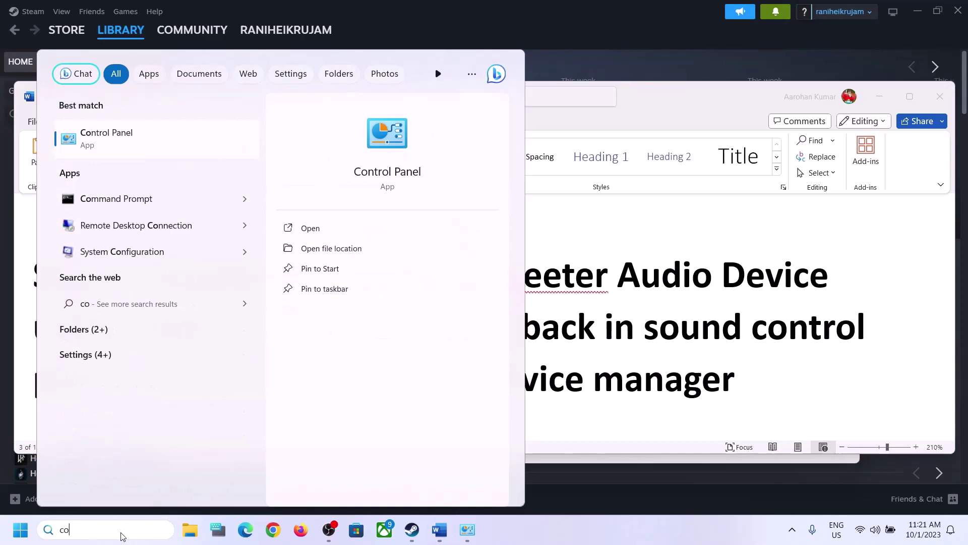
pyautogui.write('ntrol')
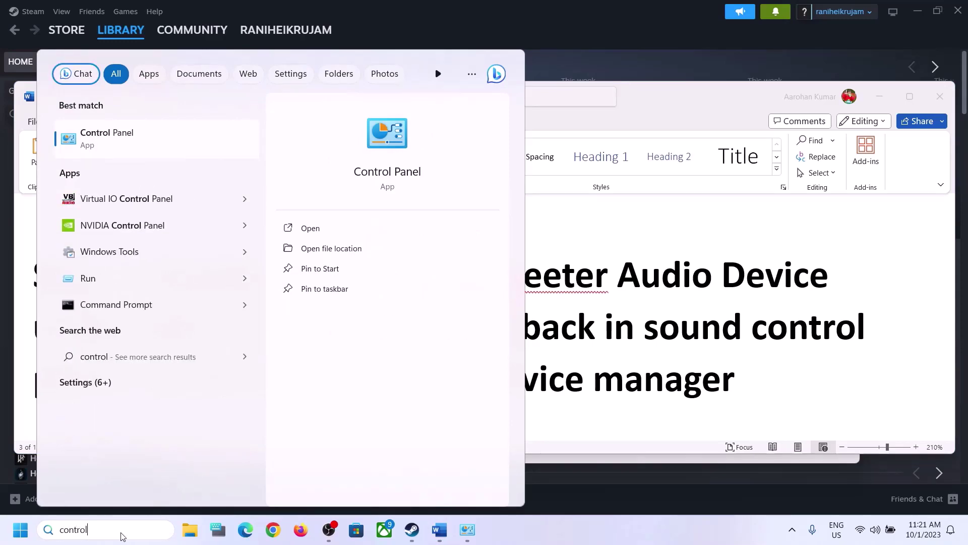
pyautogui.click(124, 137)
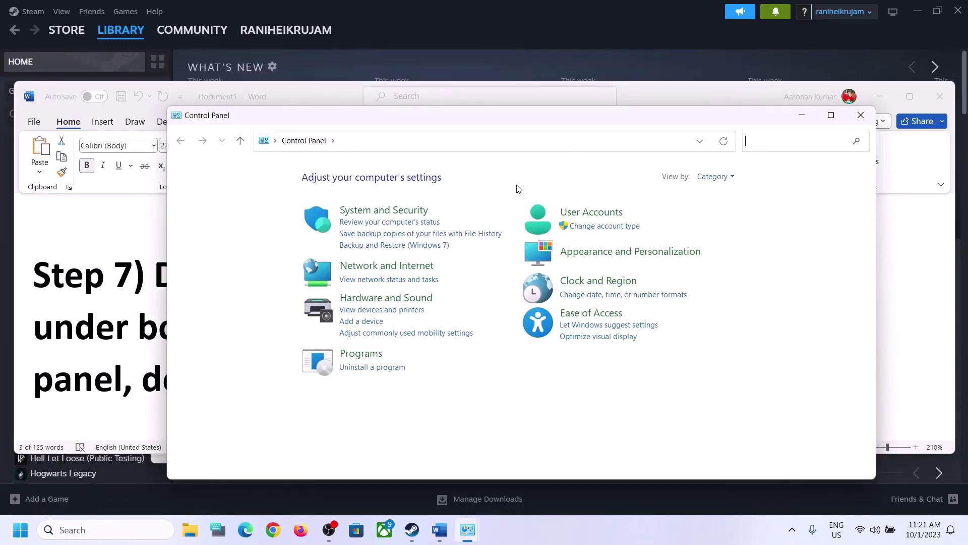
pyautogui.click(387, 299)
pyautogui.click(352, 253)
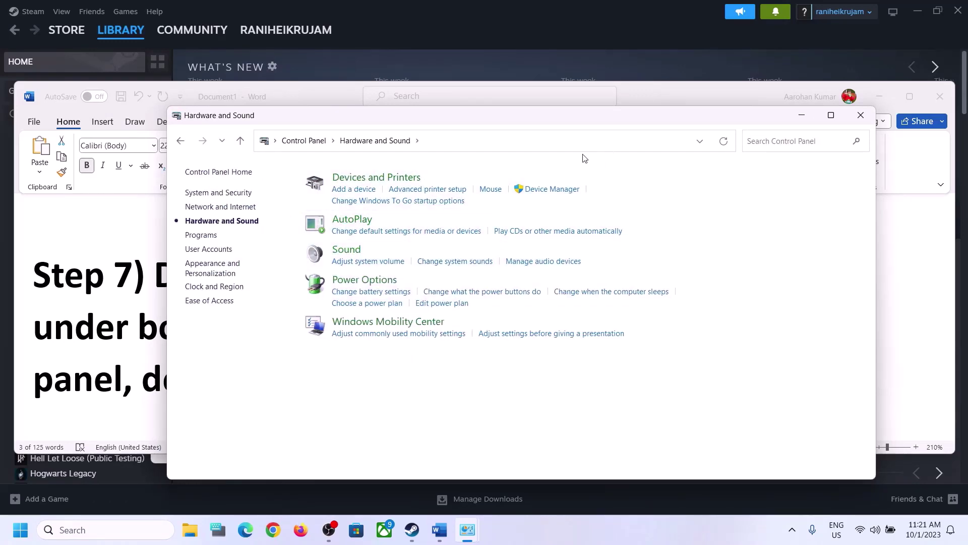
pyautogui.moveTo(204, 53); pyautogui.dragTo(554, 103)
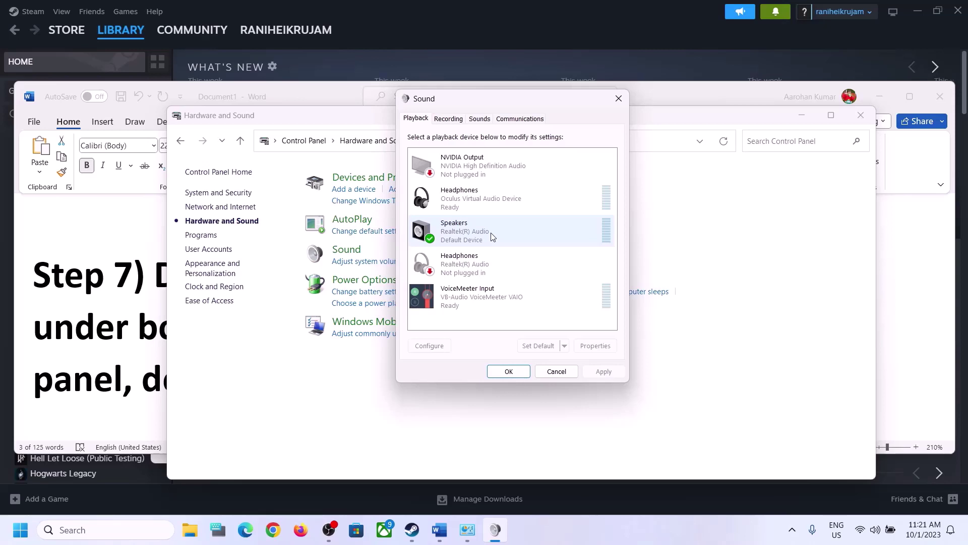
# - Disable the Oculus Headphones, Realtek Headphones and VoiceMeeter Input playback devices
pyautogui.click(488, 211)
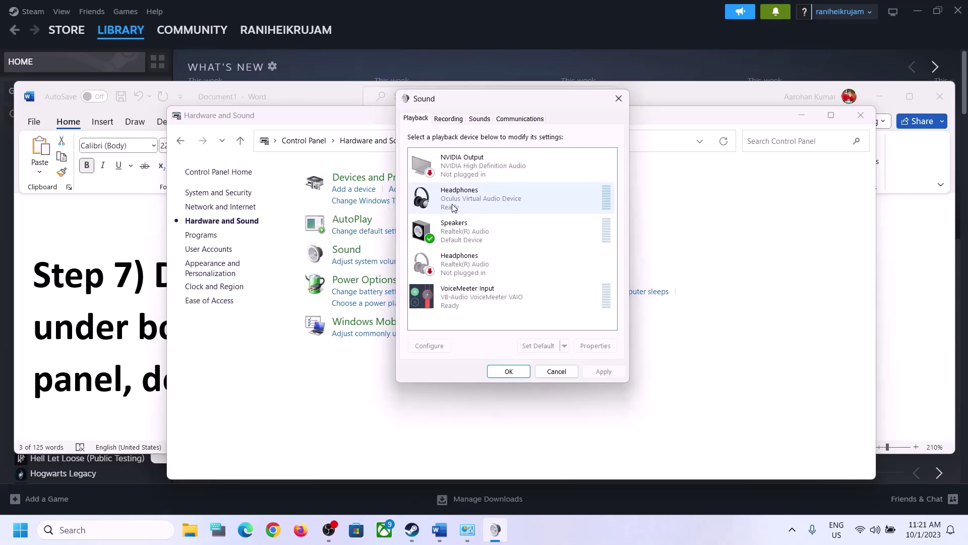
pyautogui.rightClick(479, 204)
pyautogui.click(512, 227)
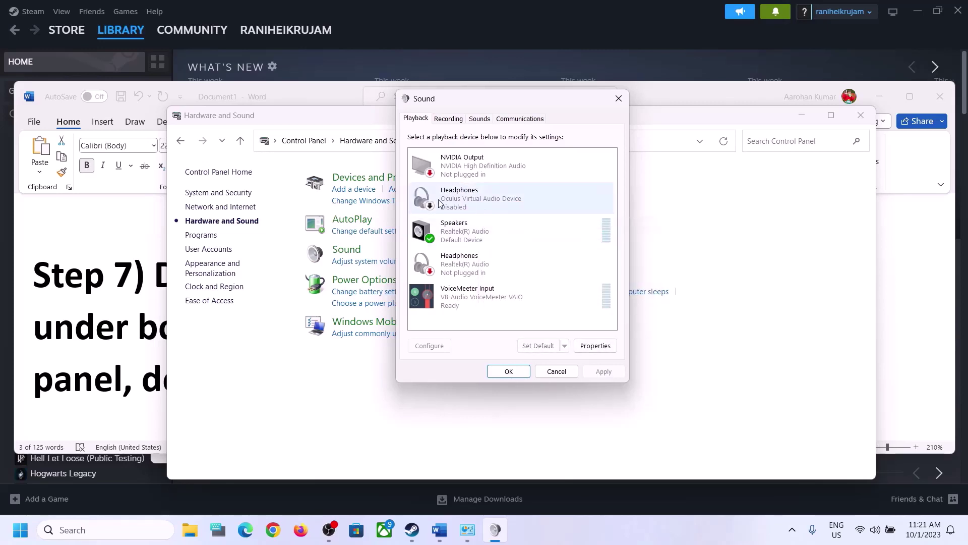
pyautogui.click(453, 275)
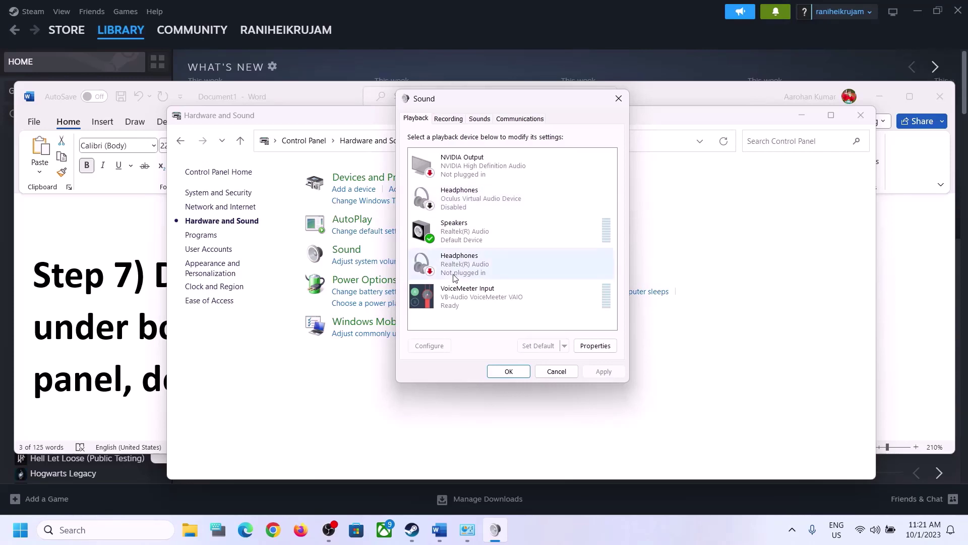
pyautogui.rightClick(468, 269)
pyautogui.click(500, 288)
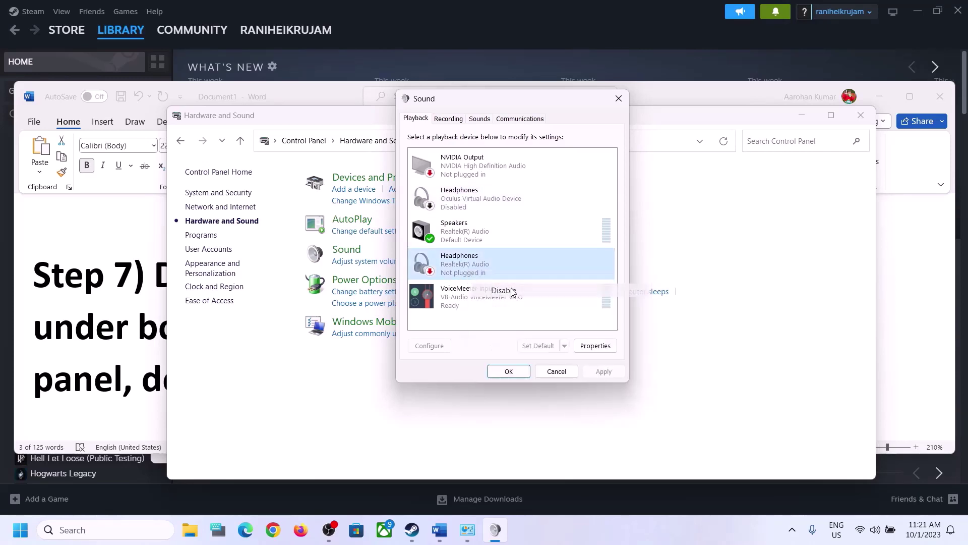
pyautogui.click(474, 302)
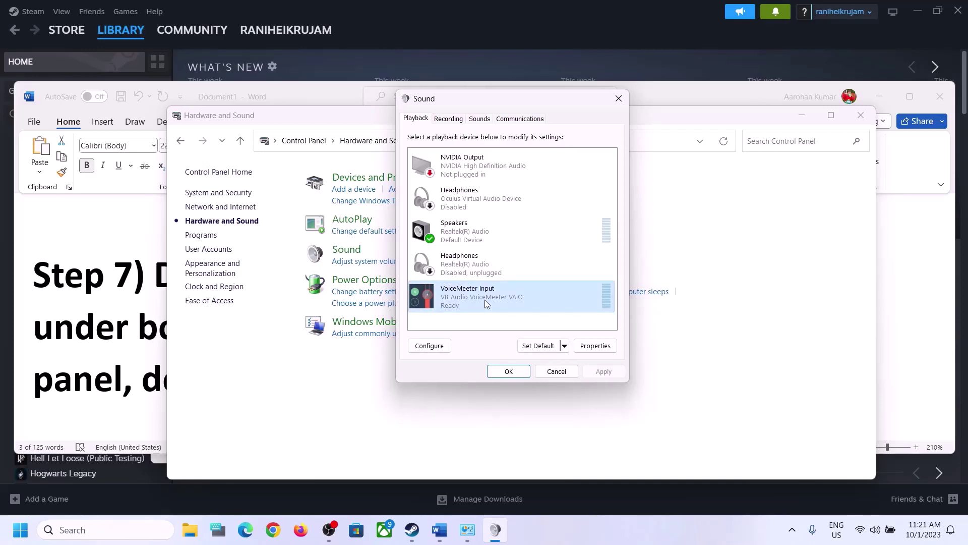
pyautogui.rightClick(485, 300)
pyautogui.click(520, 335)
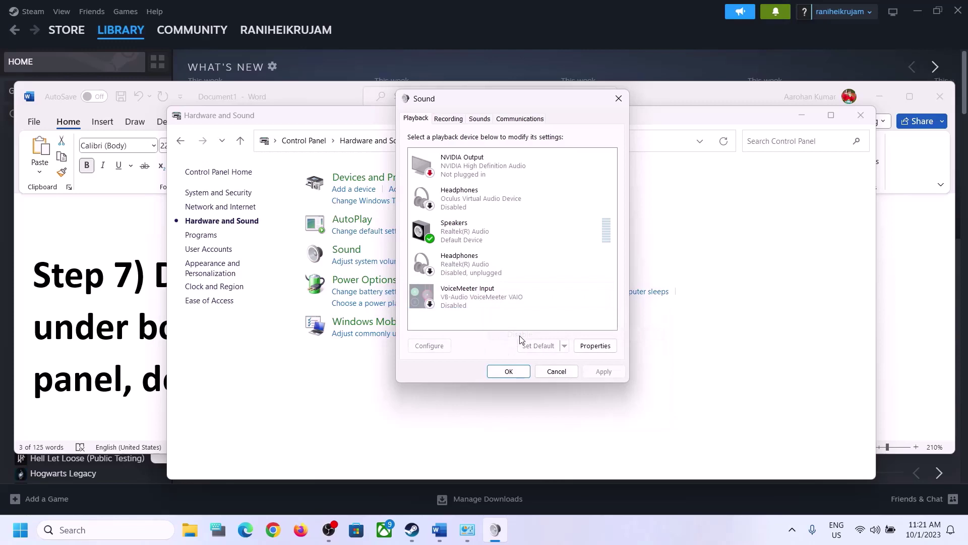
# - Disable NVIDIA Output, leave Speakers enabled, and close the Sound dialog
pyautogui.click(461, 237)
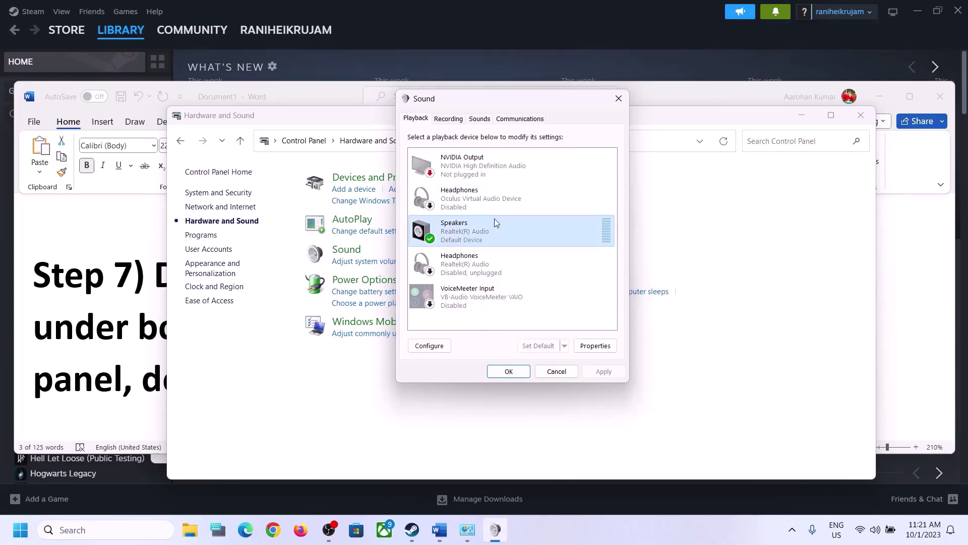
pyautogui.click(491, 165)
pyautogui.rightClick(473, 164)
pyautogui.click(504, 186)
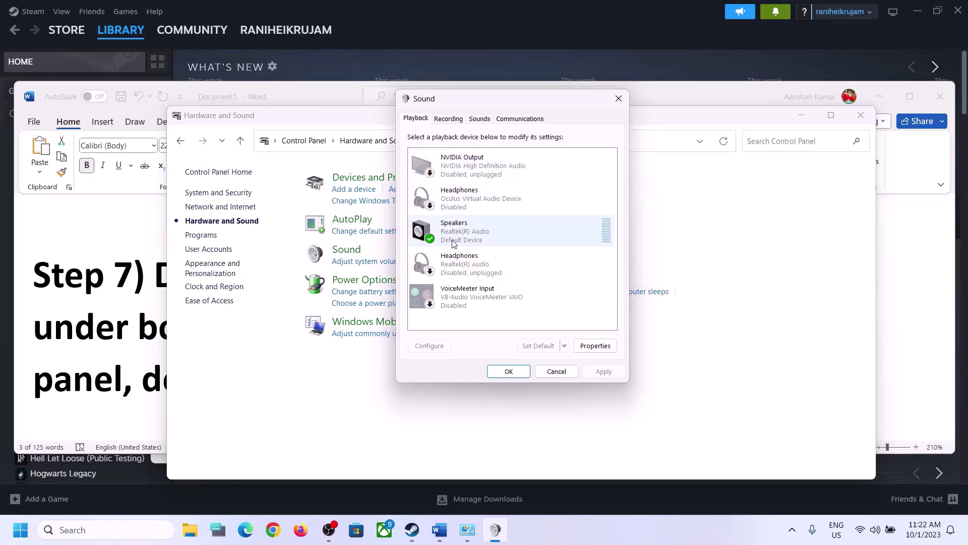
pyautogui.click(453, 244)
pyautogui.rightClick(473, 237)
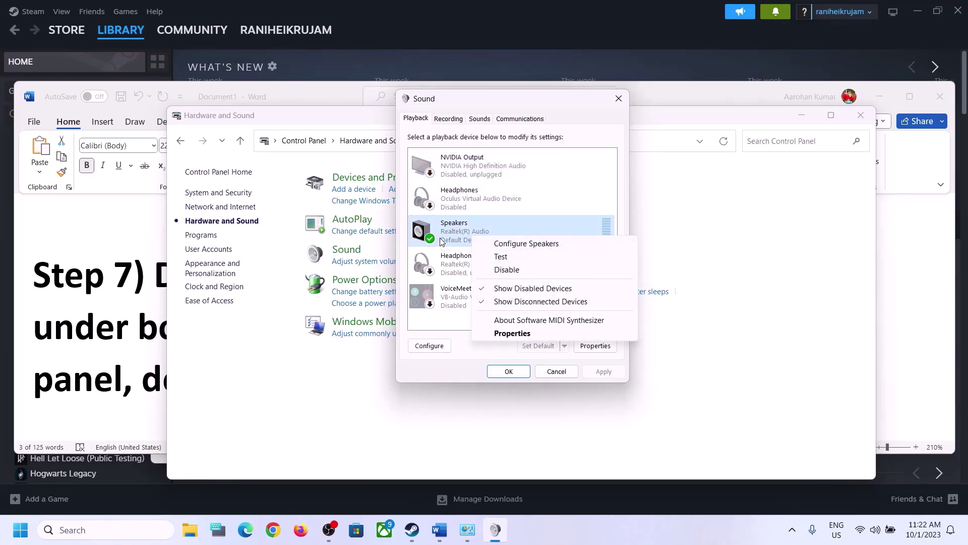
pyautogui.click(472, 231)
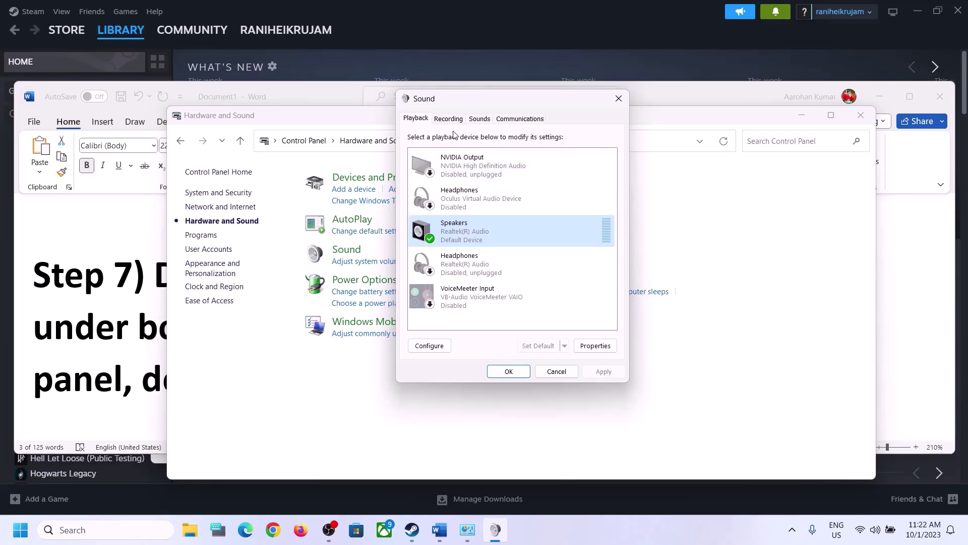
pyautogui.click(619, 99)
# - Open Device Manager and expand Sound, video and game controllers
pyautogui.rightClick(26, 540)
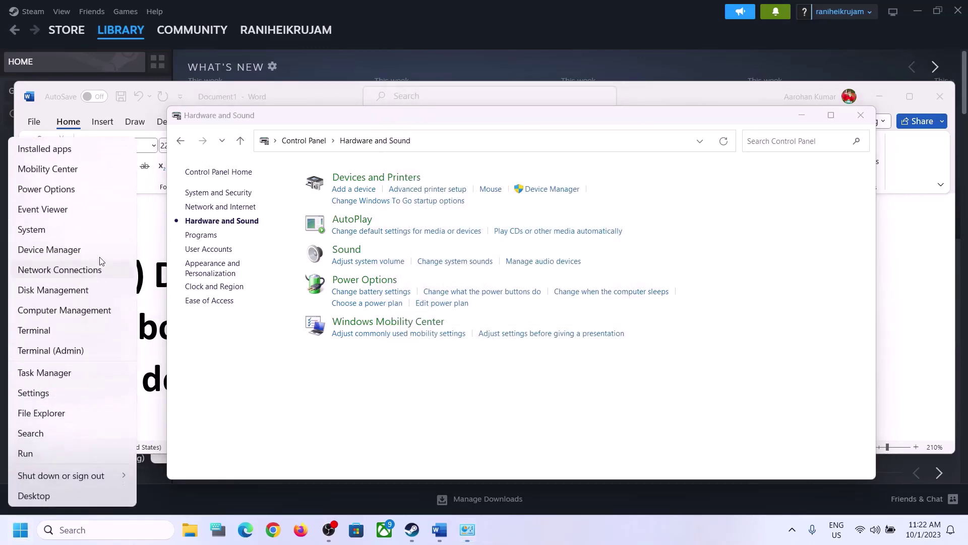
pyautogui.click(65, 249)
pyautogui.moveTo(385, 41); pyautogui.dragTo(666, 79)
pyautogui.scroll(-1, 432, 367)
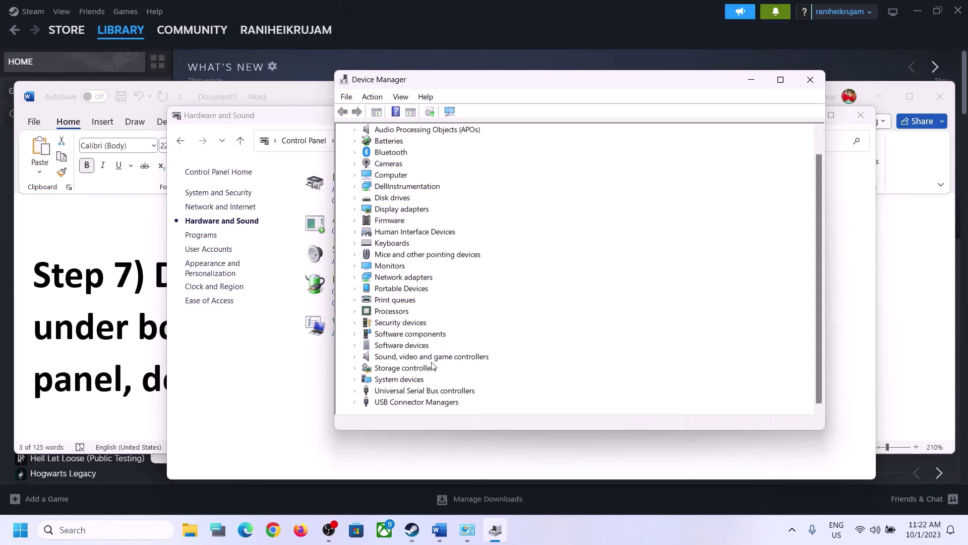
pyautogui.click(432, 357)
pyautogui.click(355, 357)
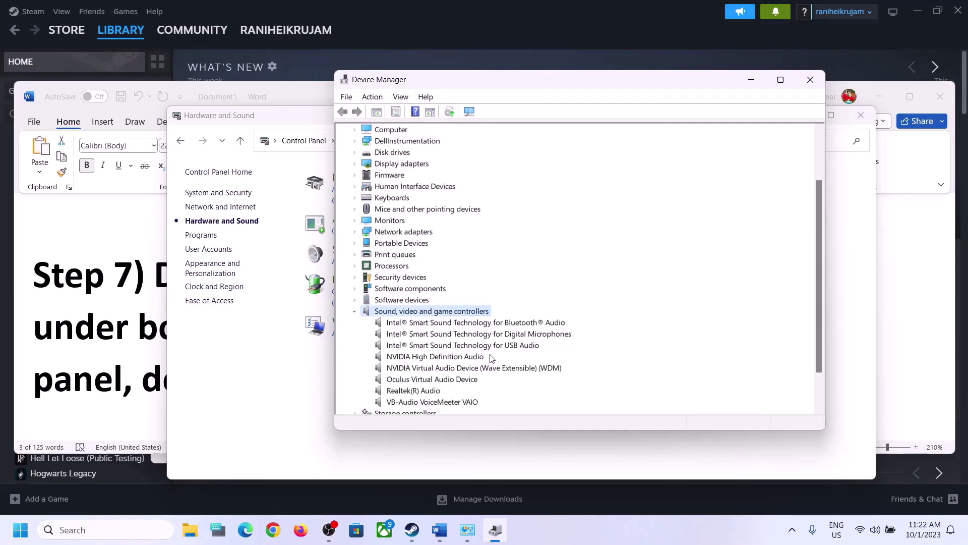
pyautogui.scroll(-2, 492, 357)
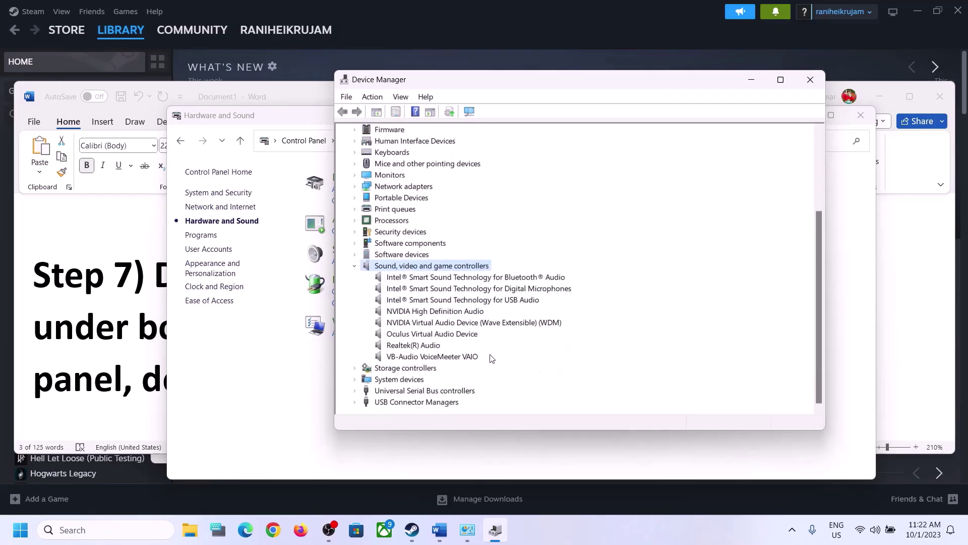
pyautogui.click(410, 347)
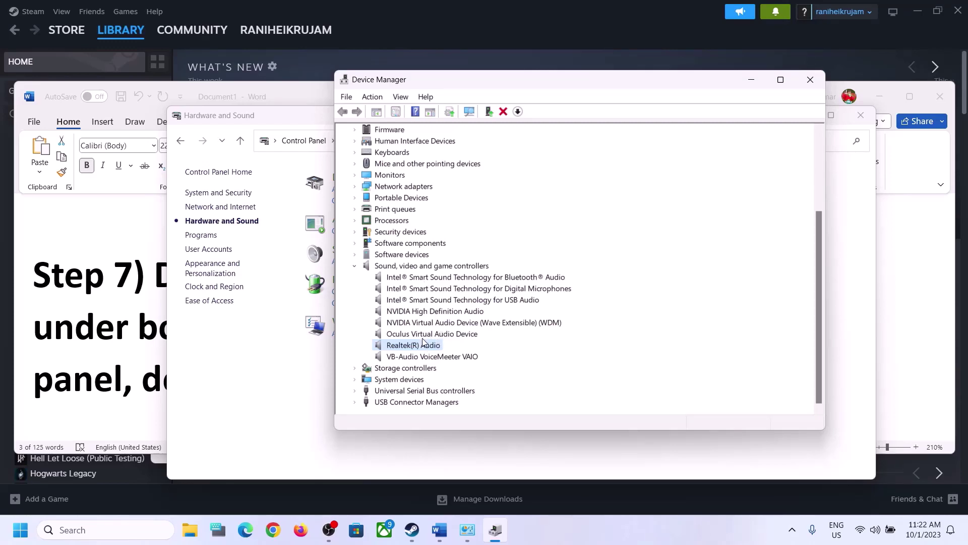
# - Disable VB-Audio VoiceMeeter VAIO and Oculus Virtual Audio Device
pyautogui.click(419, 357)
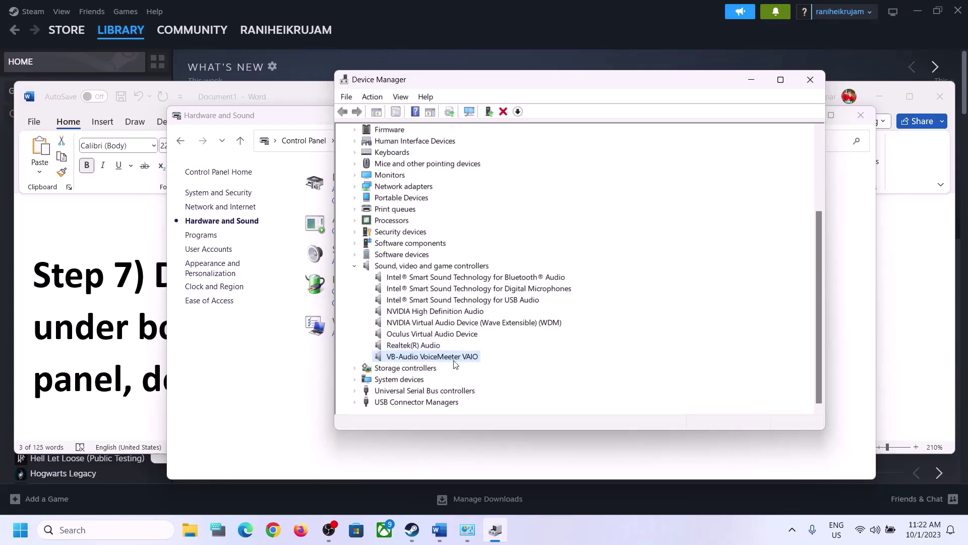
pyautogui.rightClick(446, 363)
pyautogui.click(502, 384)
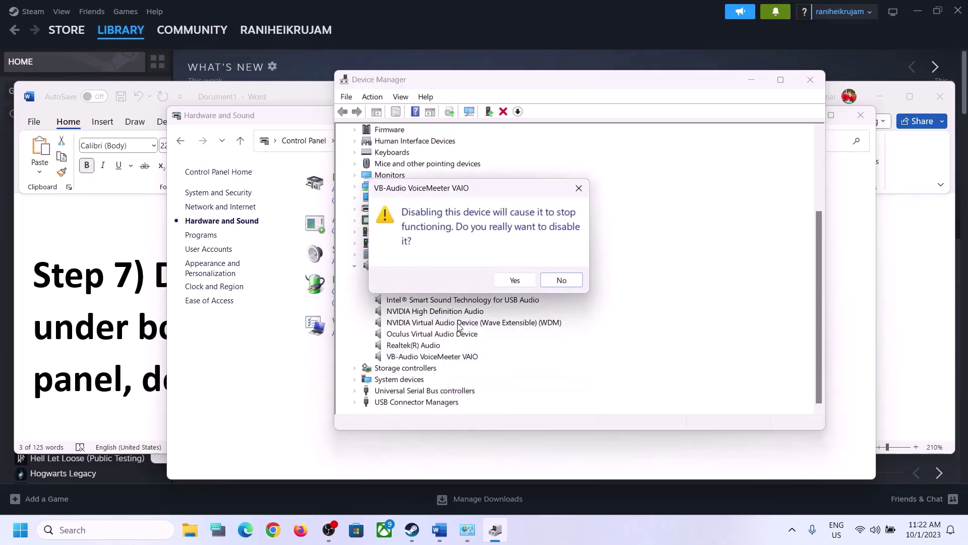
pyautogui.click(514, 281)
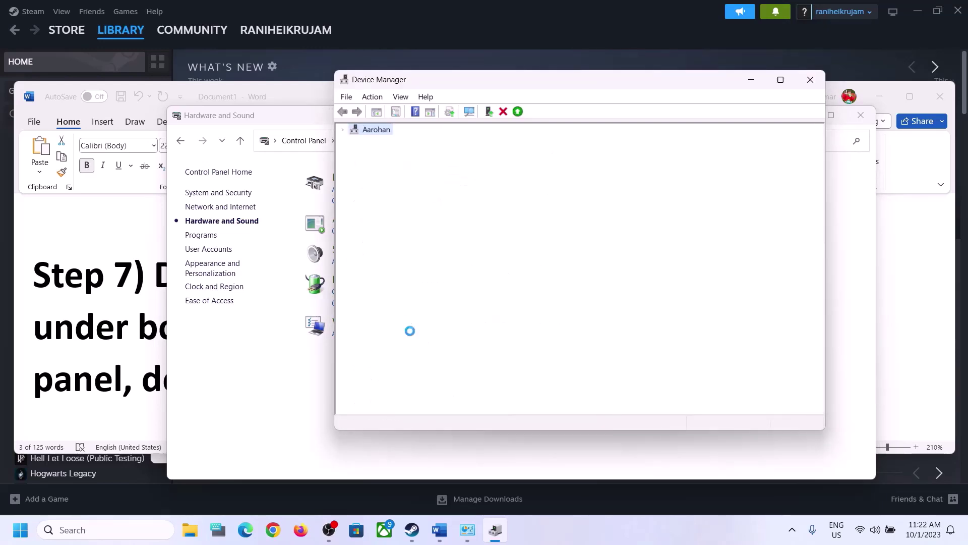
pyautogui.click(424, 382)
pyautogui.rightClick(424, 386)
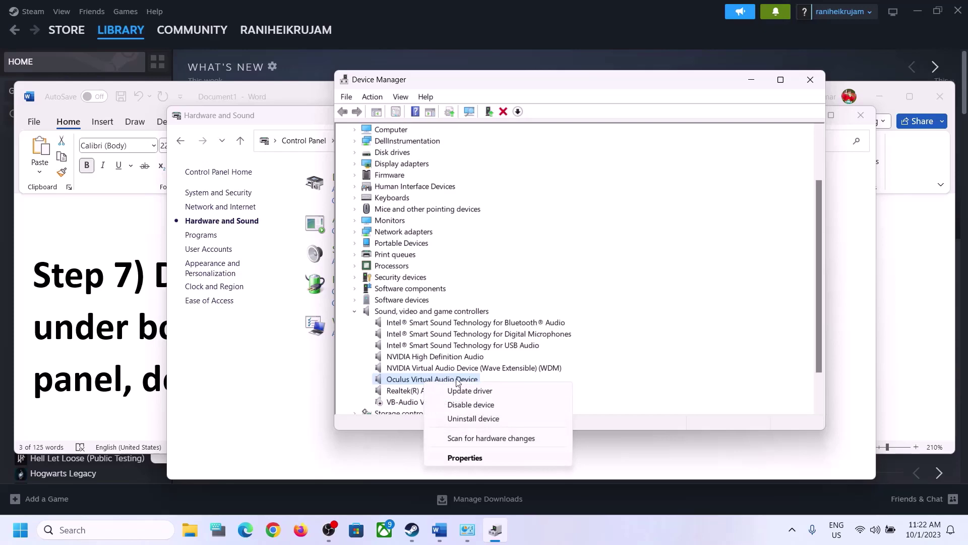
pyautogui.click(474, 406)
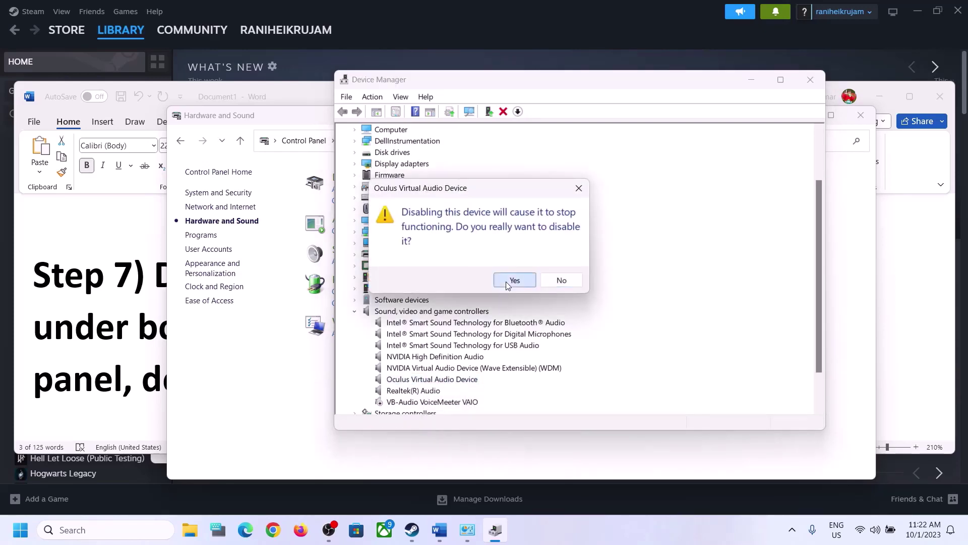
pyautogui.click(507, 282)
# - Disable NVIDIA Virtual Audio Device (WDM) and NVIDIA High Definition Audio
pyautogui.scroll(-2, 480, 339)
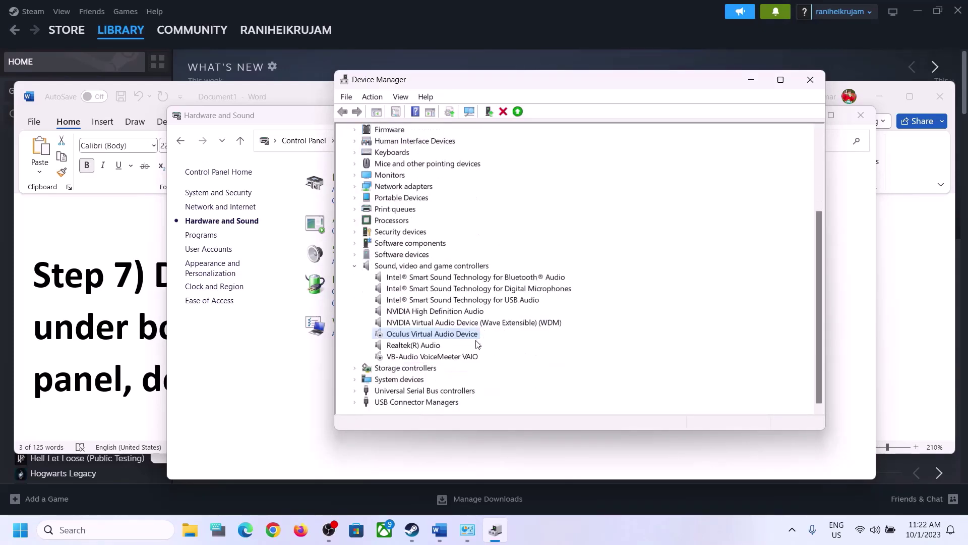
pyautogui.click(439, 323)
pyautogui.rightClick(444, 323)
pyautogui.click(491, 347)
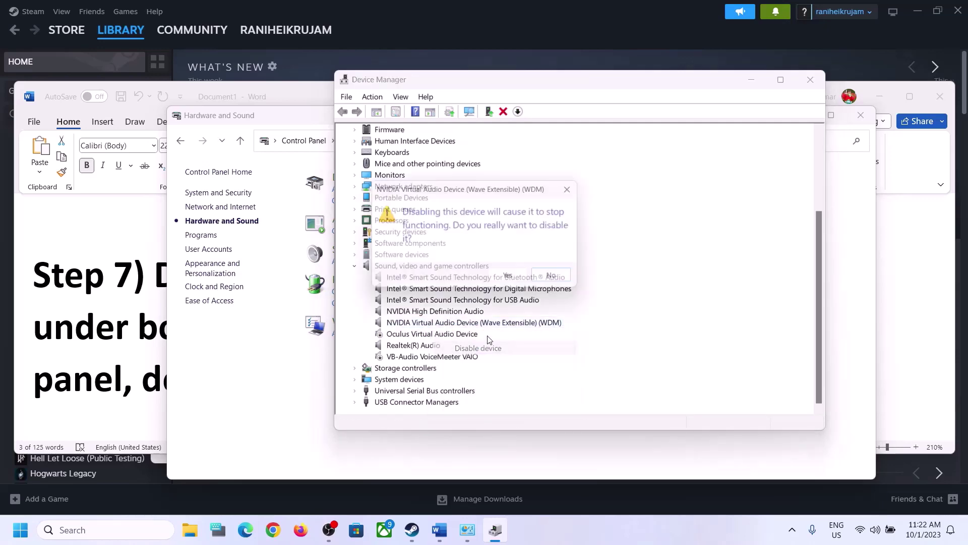
pyautogui.click(515, 281)
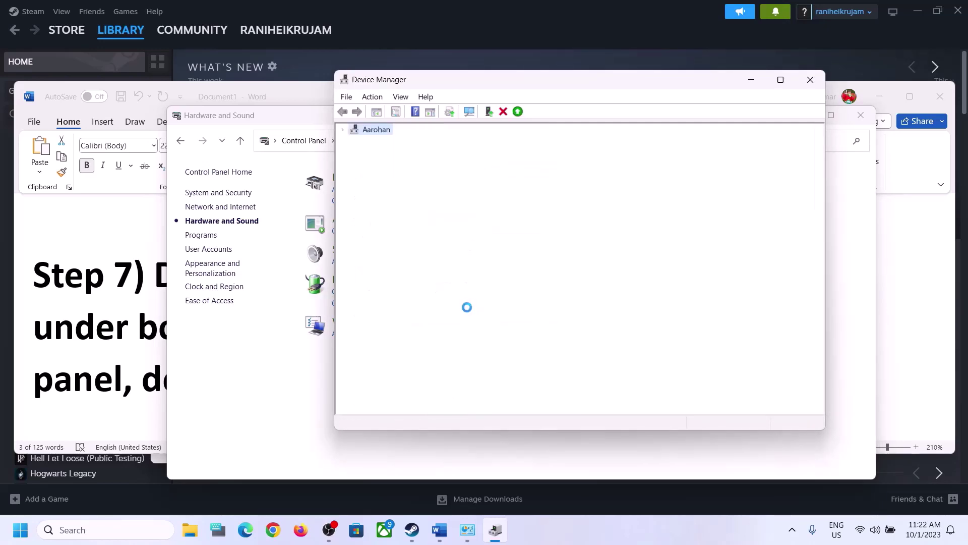
pyautogui.click(417, 391)
pyautogui.rightClick(418, 392)
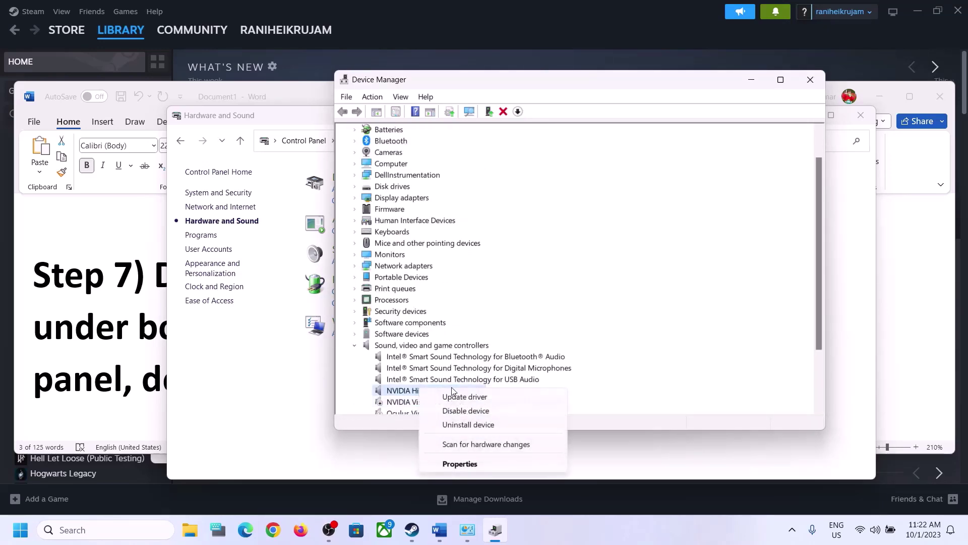
pyautogui.click(479, 411)
pyautogui.click(517, 277)
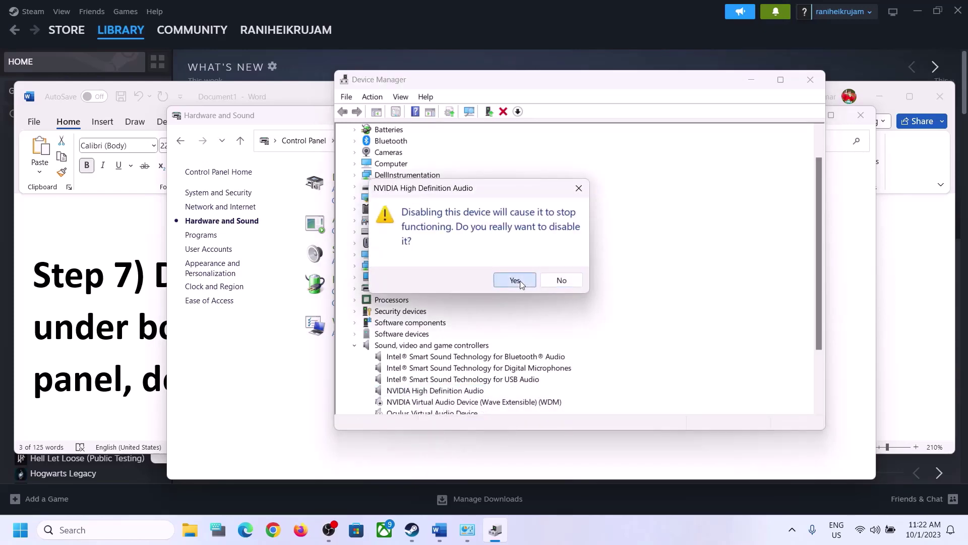
# - Check that Realtek(R) Audio stays active and close Device Manager
pyautogui.scroll(-4, 522, 298)
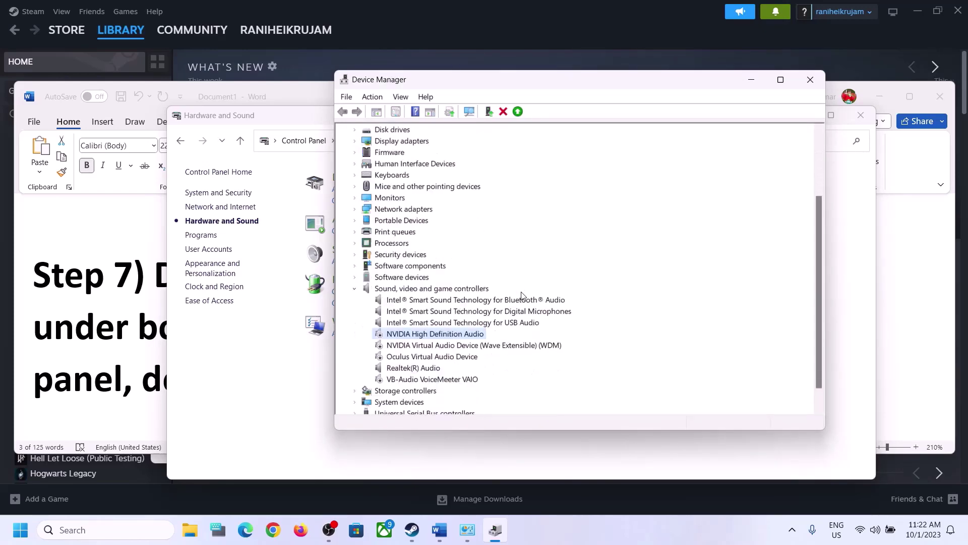
pyautogui.click(406, 346)
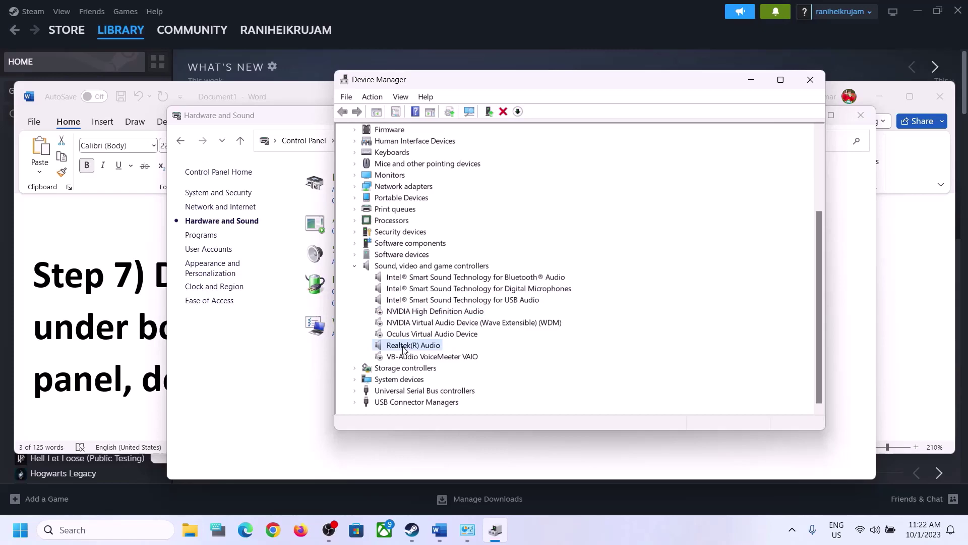
pyautogui.click(810, 80)
# - In Word, scroll to Step 8 and copy the shell:::{A8A91A66-3A7D-4424-8D24-04E180695C7A} line
pyautogui.hotkey('alt', 'Tab')
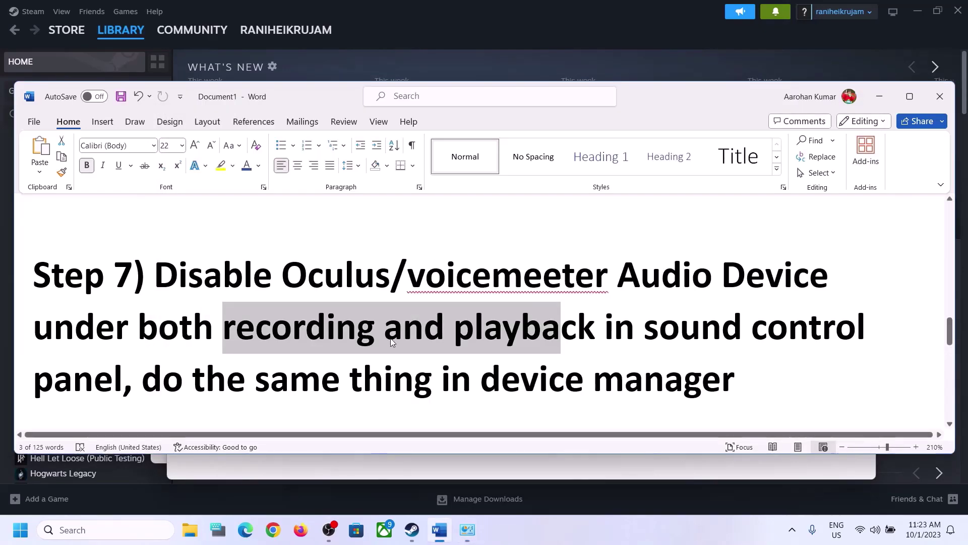
pyautogui.scroll(-2, 377, 353)
pyautogui.scroll(-1, 377, 358)
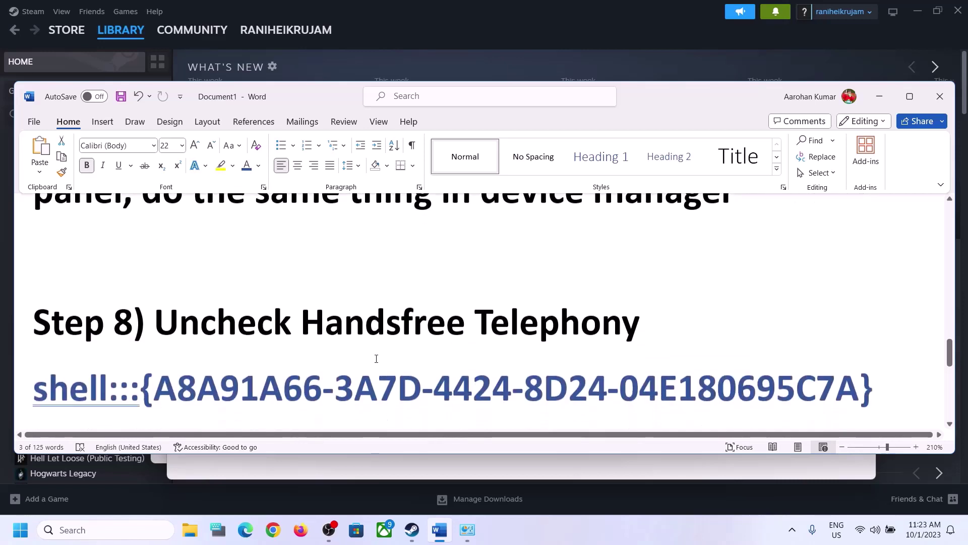
pyautogui.scroll(-1, 261, 299)
pyautogui.moveTo(161, 256); pyautogui.dragTo(642, 258)
pyautogui.moveTo(889, 318); pyautogui.dragTo(32, 323)
pyautogui.rightClick(93, 326)
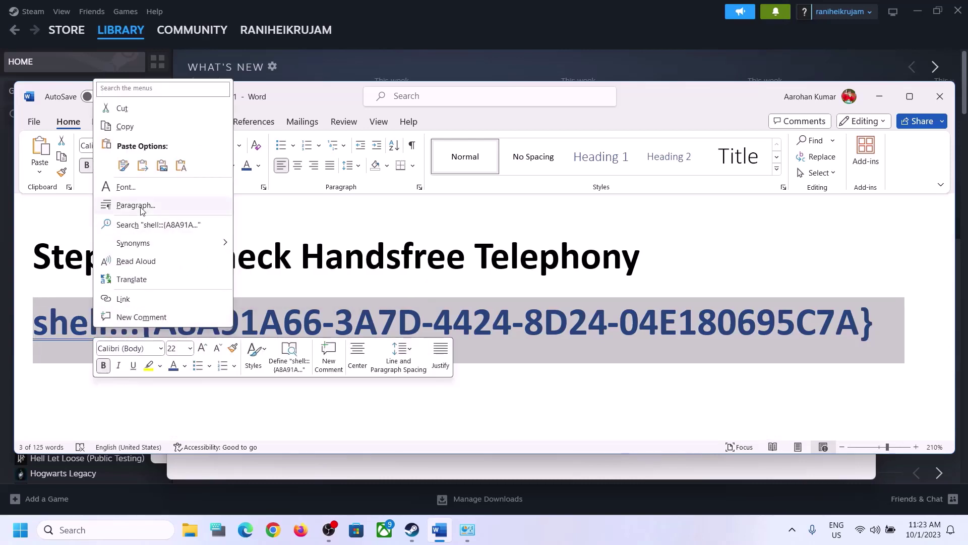
pyautogui.click(125, 127)
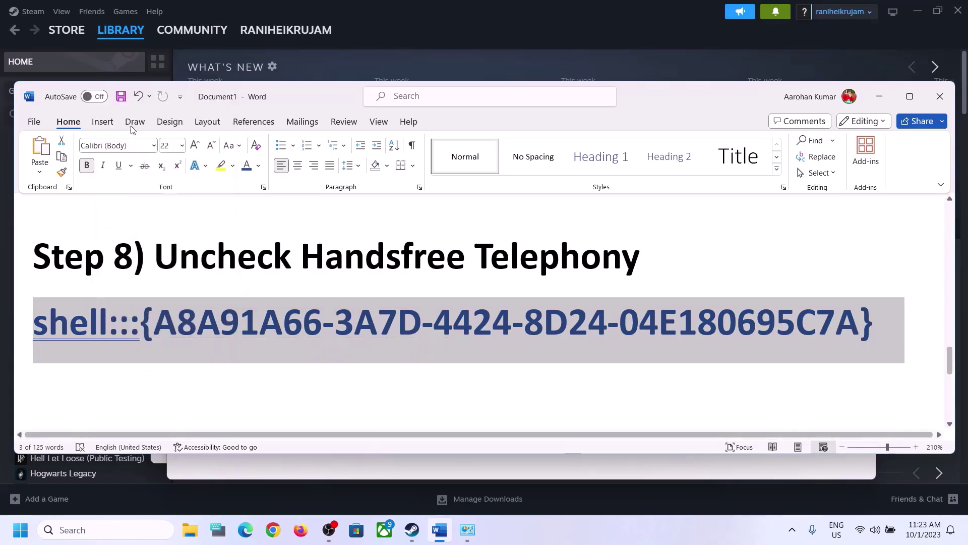
# - Open Run via search, paste the copied shell path and run it
pyautogui.click(136, 529)
pyautogui.write('run')
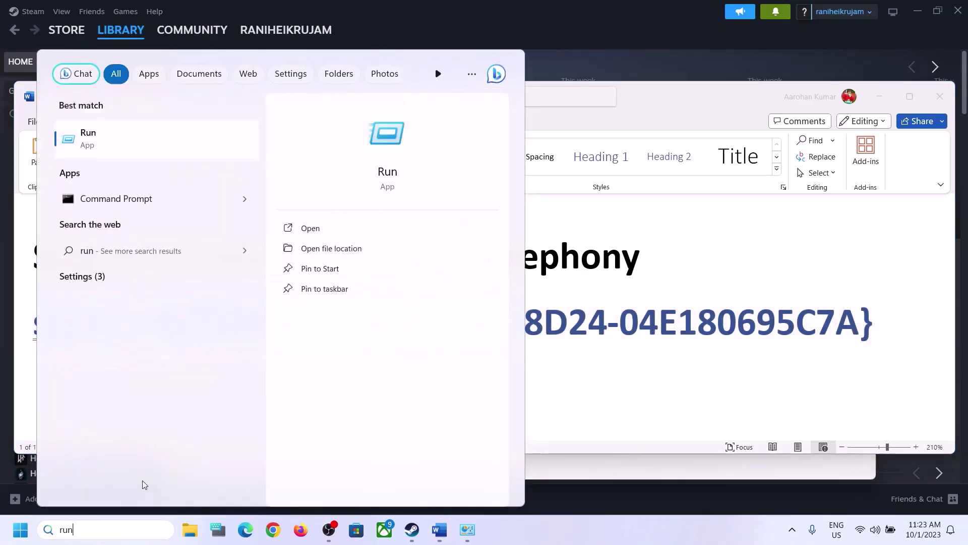
pyautogui.click(101, 152)
pyautogui.hotkey('ctrl', 'v')
pyautogui.click(116, 490)
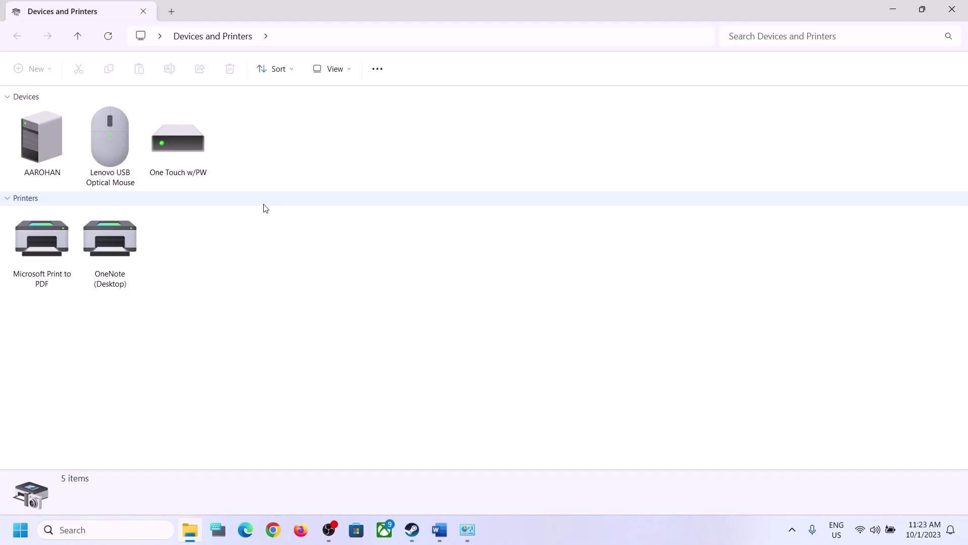
# - Open the iBall SoundStar headset's Properties and show its Services tab
pyautogui.click(624, 536)
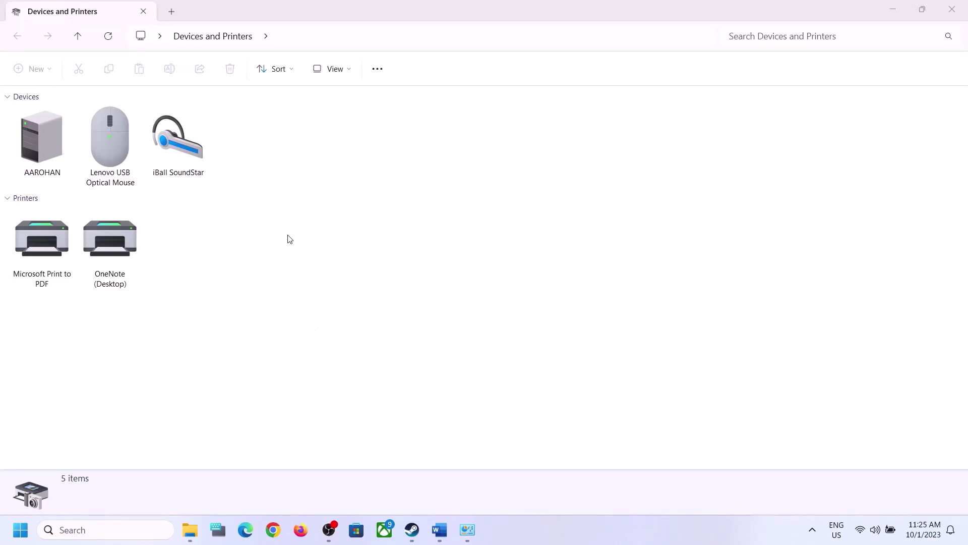
pyautogui.rightClick(182, 150)
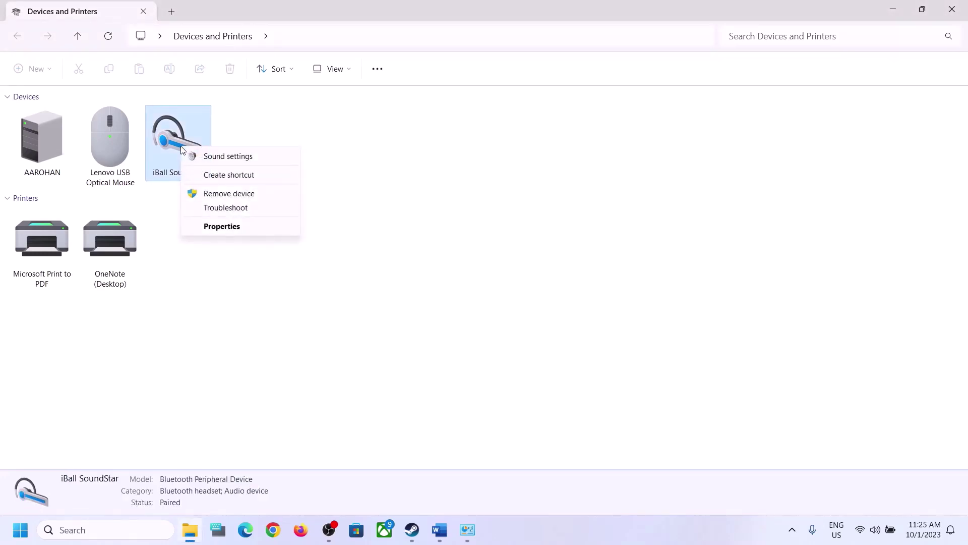
pyautogui.click(222, 226)
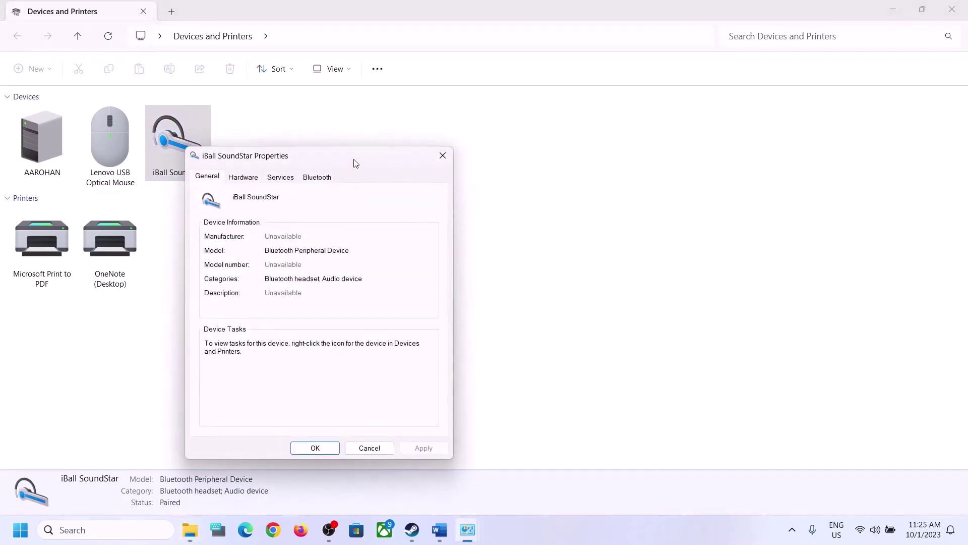
pyautogui.moveTo(466, 164); pyautogui.dragTo(509, 157)
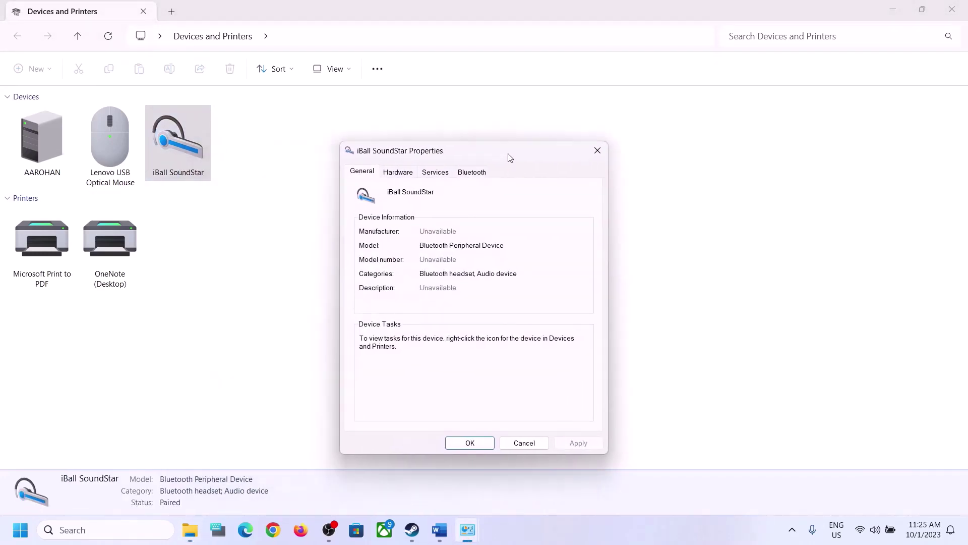
pyautogui.click(438, 173)
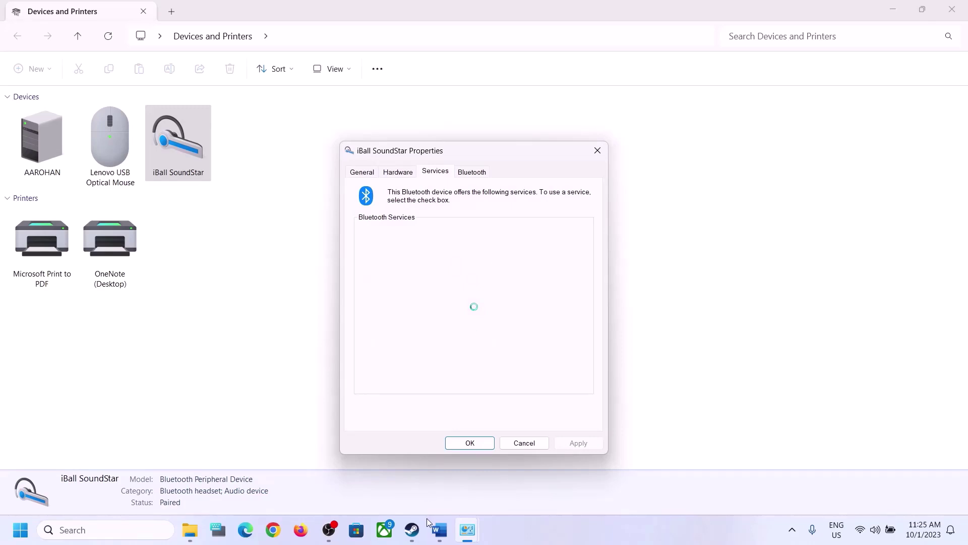
# - Uncheck Handsfree Telephony, apply the change and close the properties
pyautogui.click(440, 530)
pyautogui.click(445, 530)
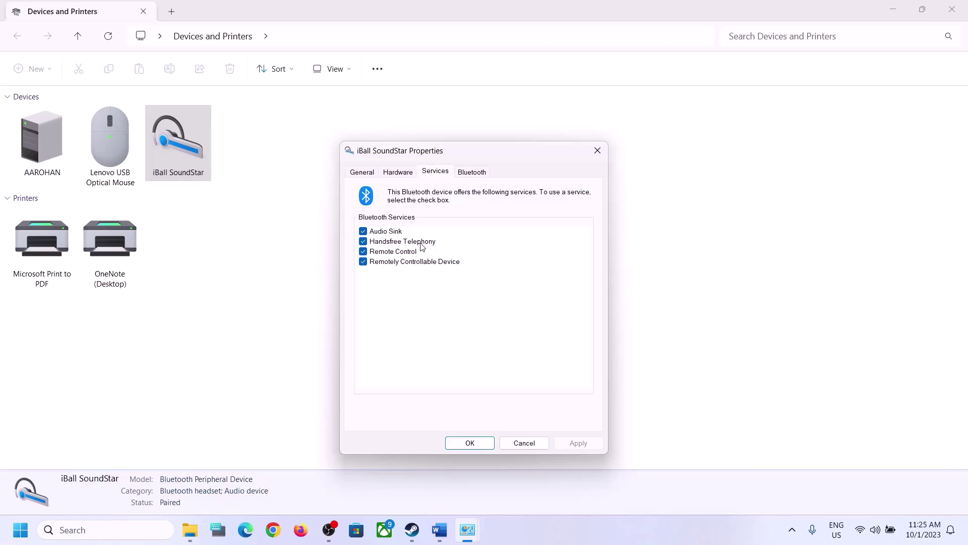
pyautogui.click(363, 242)
pyautogui.click(585, 443)
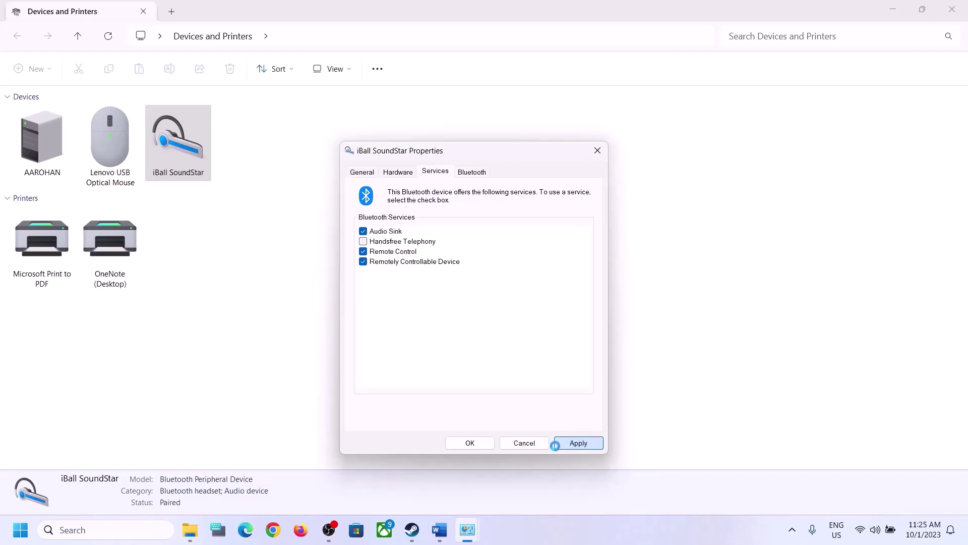
pyautogui.click(476, 445)
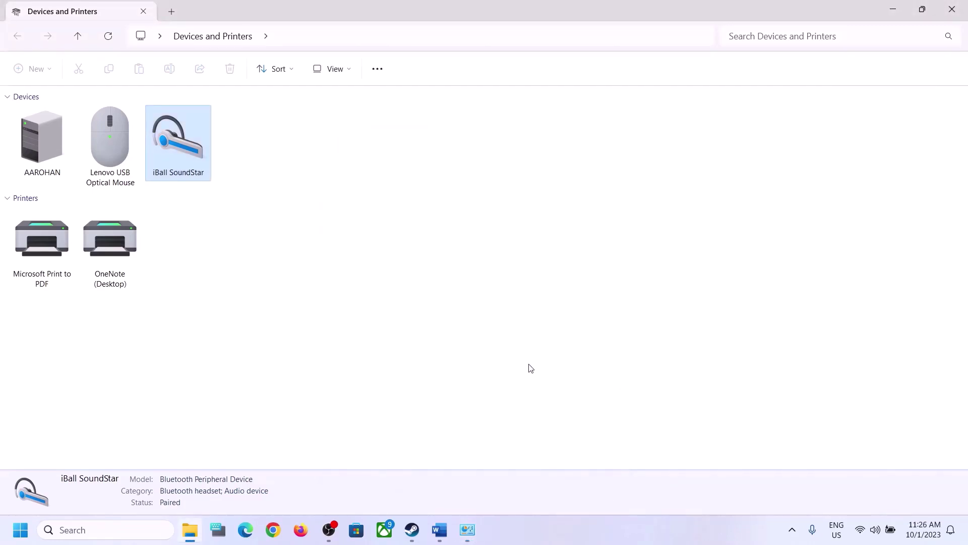
# - Return to Word and read Step 9 on disconnecting external and disabling the internal microphone
pyautogui.click(434, 531)
pyautogui.scroll(-2, 291, 321)
pyautogui.scroll(-3, 291, 321)
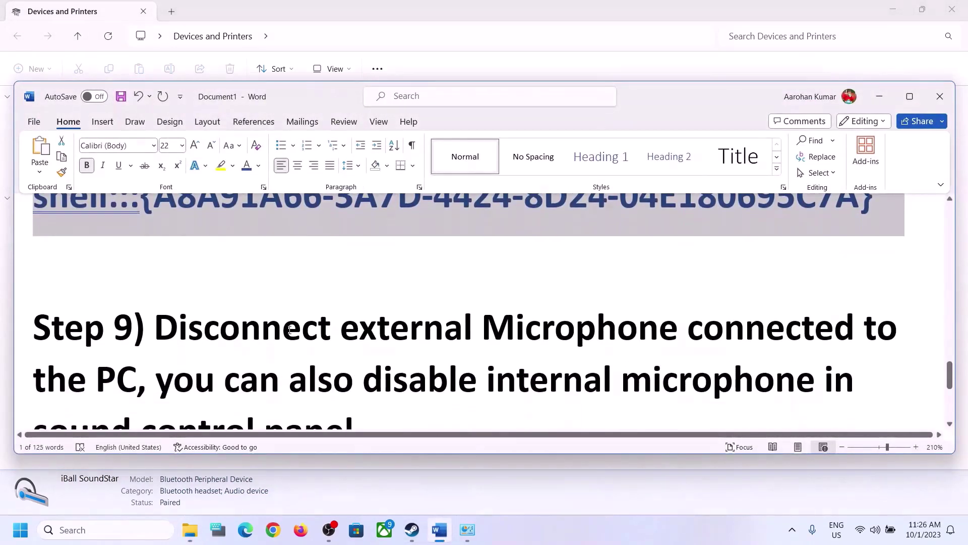
pyautogui.moveTo(155, 264); pyautogui.dragTo(126, 320)
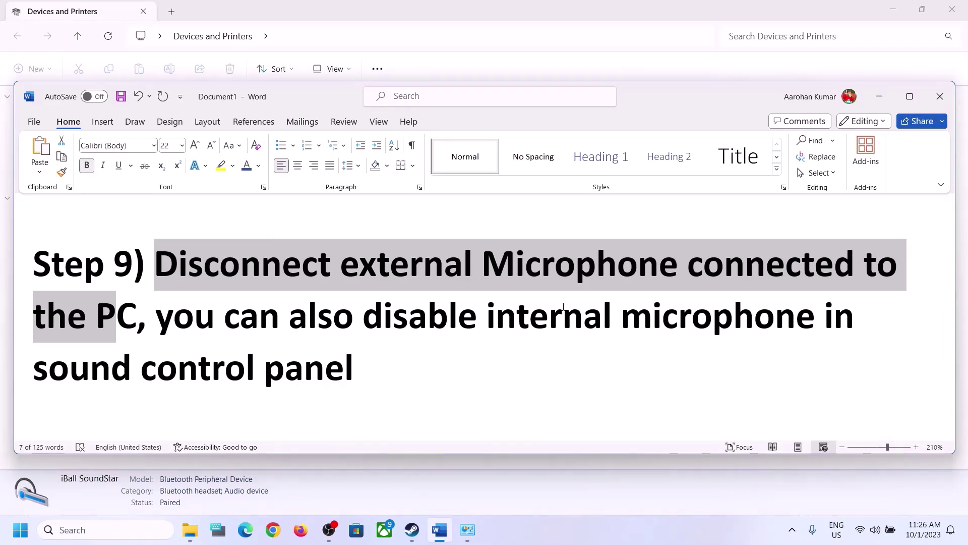
pyautogui.moveTo(368, 328); pyautogui.dragTo(818, 320)
pyautogui.moveTo(100, 375); pyautogui.dragTo(273, 376)
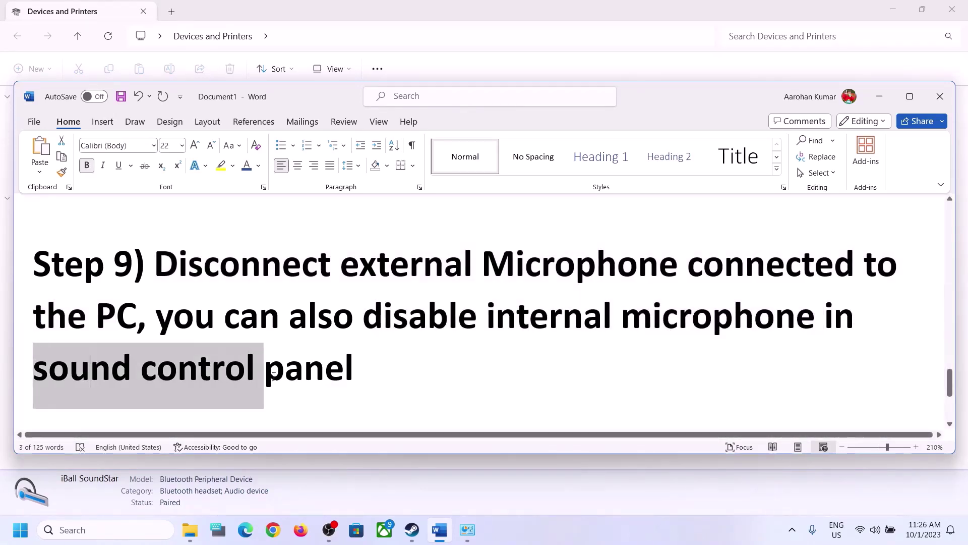
pyautogui.moveTo(157, 318); pyautogui.dragTo(486, 318)
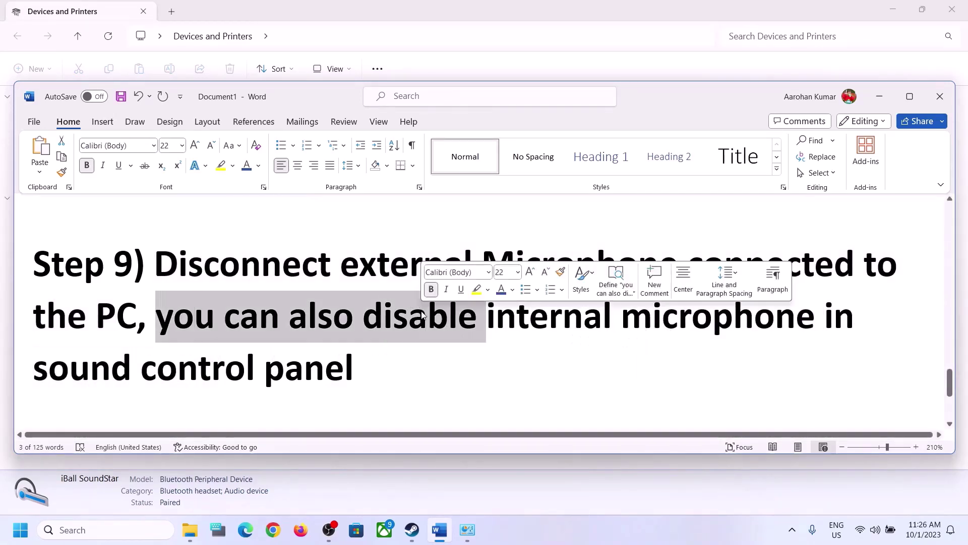
pyautogui.click(297, 357)
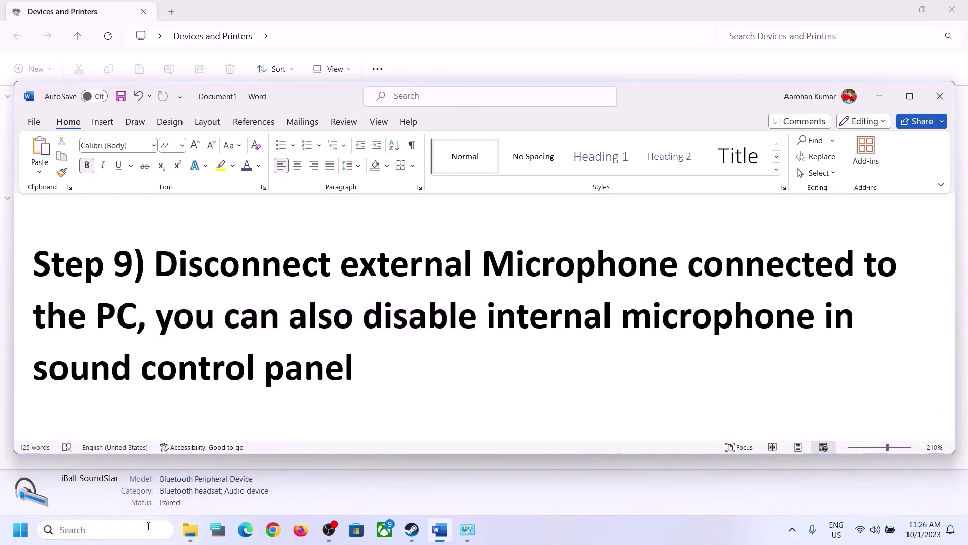
# - Search for 'control' to reach Control Panel's Hardware and Sound page
pyautogui.click(149, 526)
pyautogui.write('control')
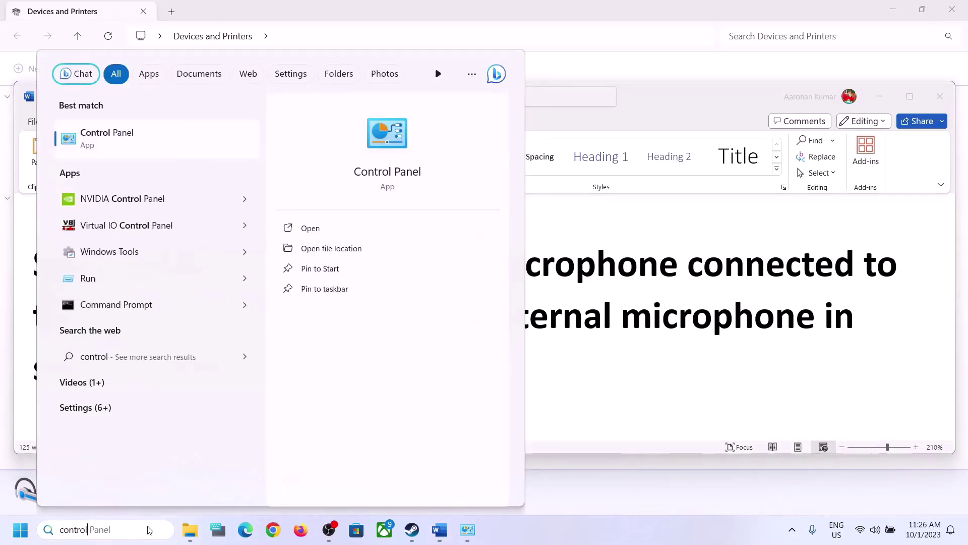
pyautogui.click(120, 138)
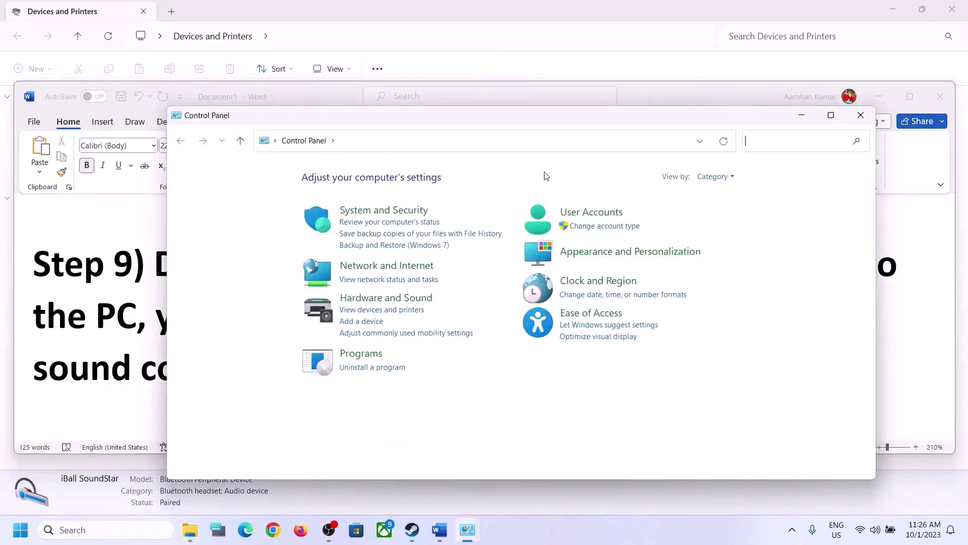
pyautogui.click(353, 298)
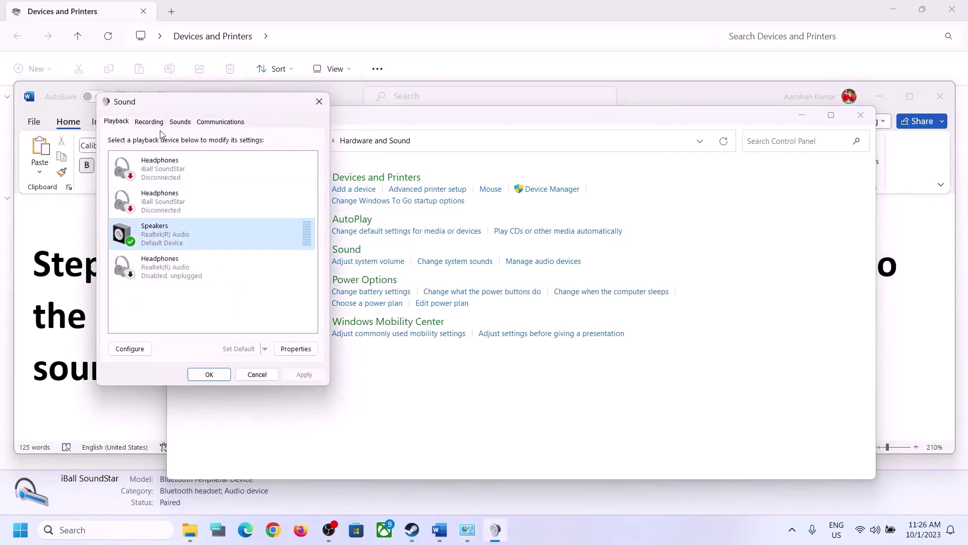
# - Check the Speakers properties and the Microphone Array recording device, then close the Sound dialog
pyautogui.rightClick(156, 234)
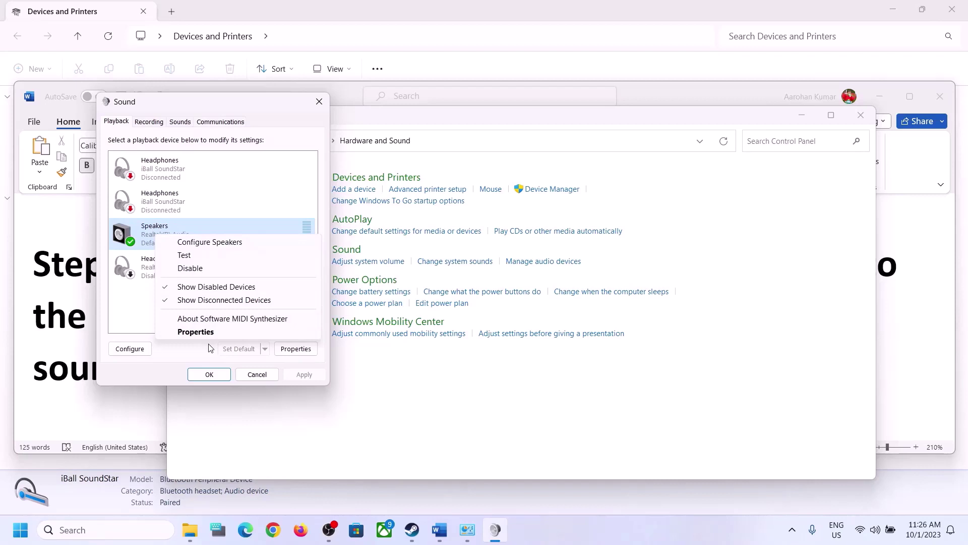
pyautogui.click(196, 332)
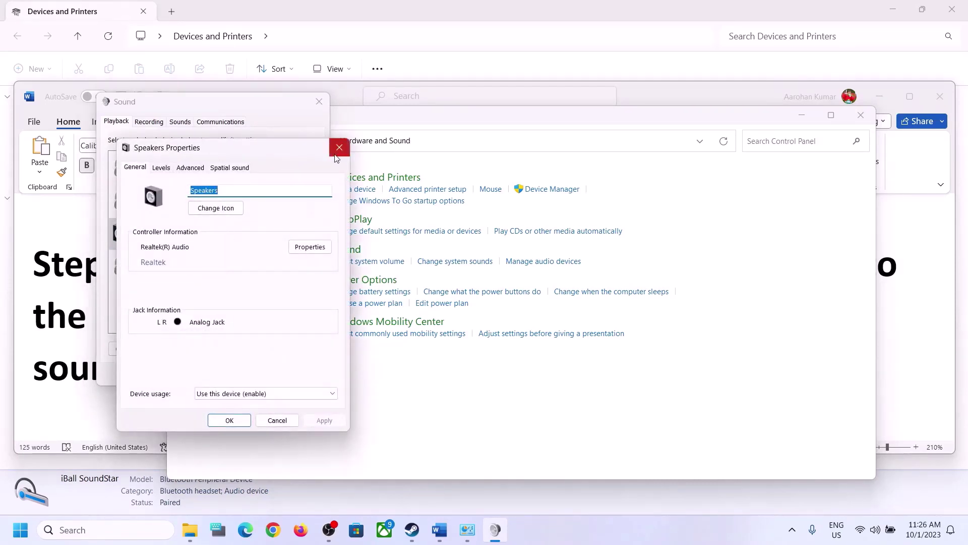
pyautogui.click(339, 147)
pyautogui.click(154, 122)
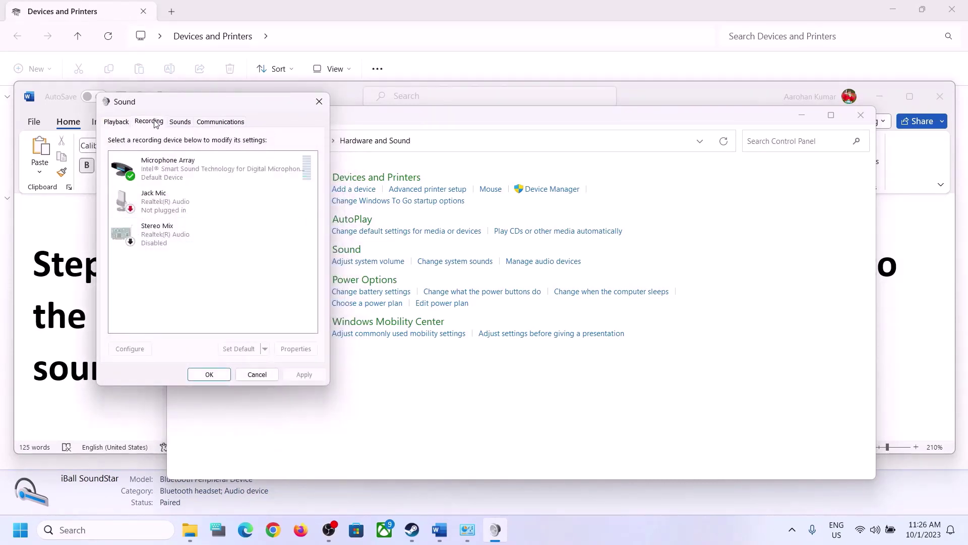
pyautogui.click(189, 173)
pyautogui.rightClick(195, 172)
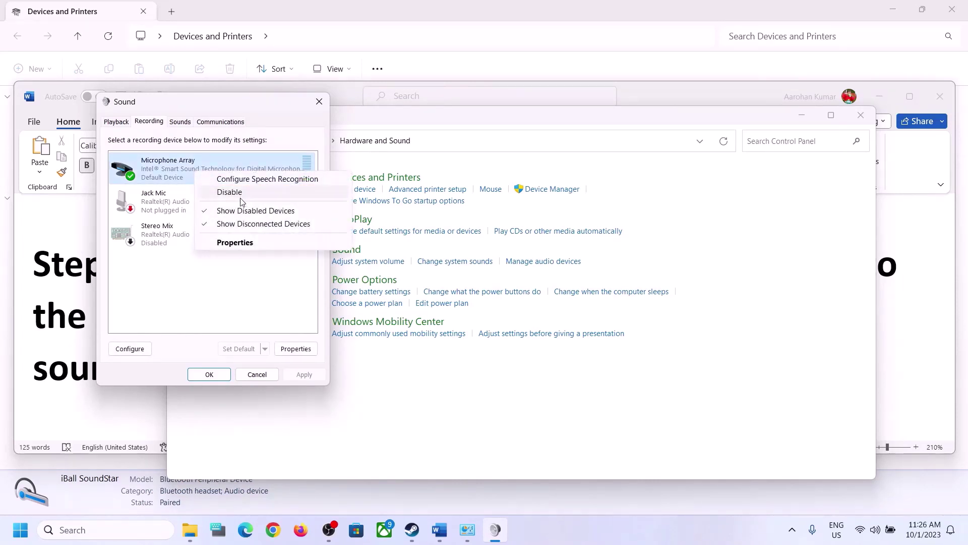
pyautogui.click(241, 200)
pyautogui.click(319, 101)
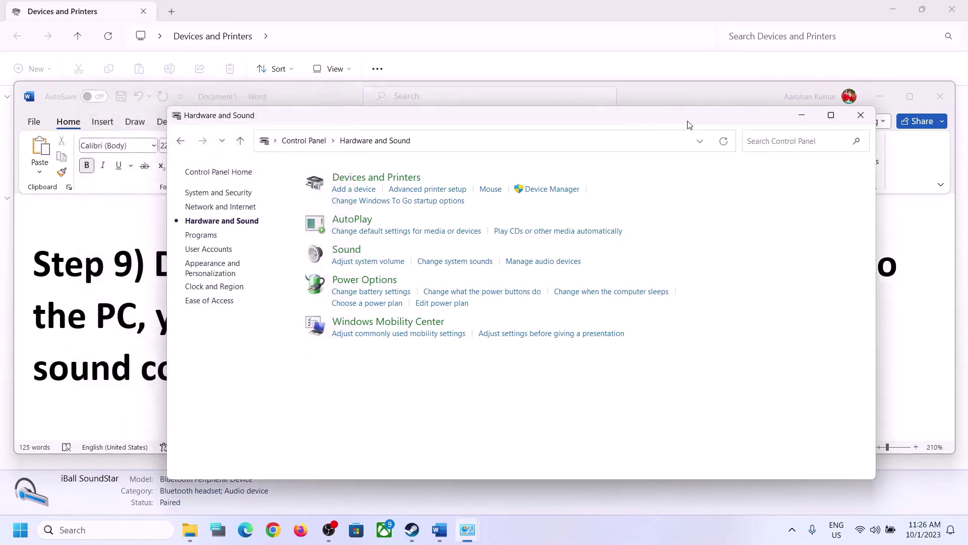
# - Scroll the Word notes to 'Step 10) Install Audio Driver', highlight it, then minimize Word
pyautogui.click(64, 379)
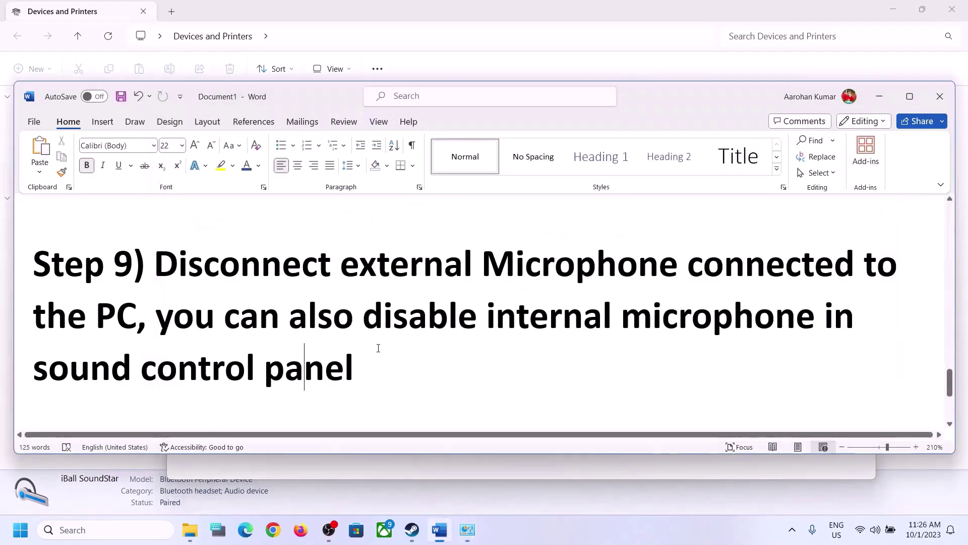
pyautogui.scroll(-3, 378, 346)
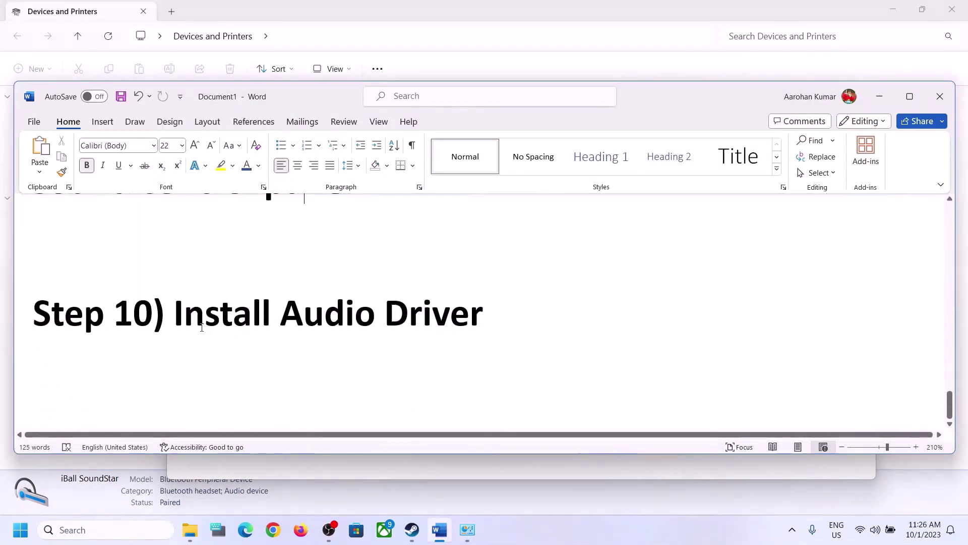
pyautogui.moveTo(175, 316); pyautogui.dragTo(616, 329)
pyautogui.click(887, 100)
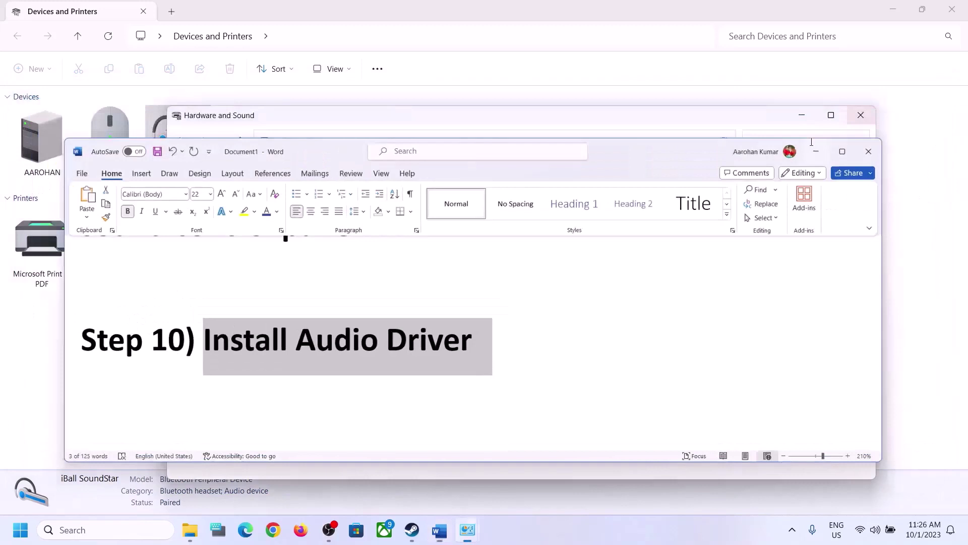
# - Open Device Manager and choose Update driver for Realtek(R) Audio under Sound, video and game controllers
pyautogui.rightClick(27, 537)
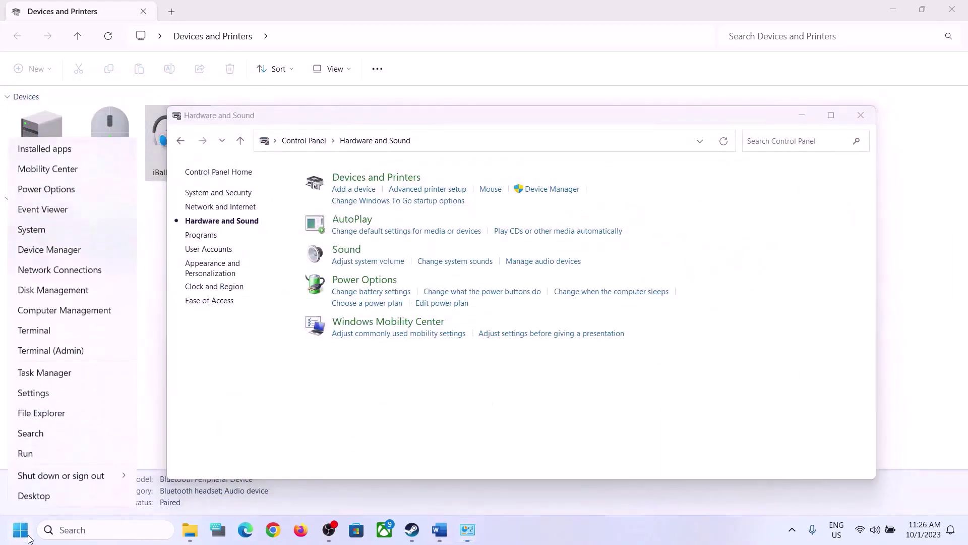
pyautogui.click(37, 252)
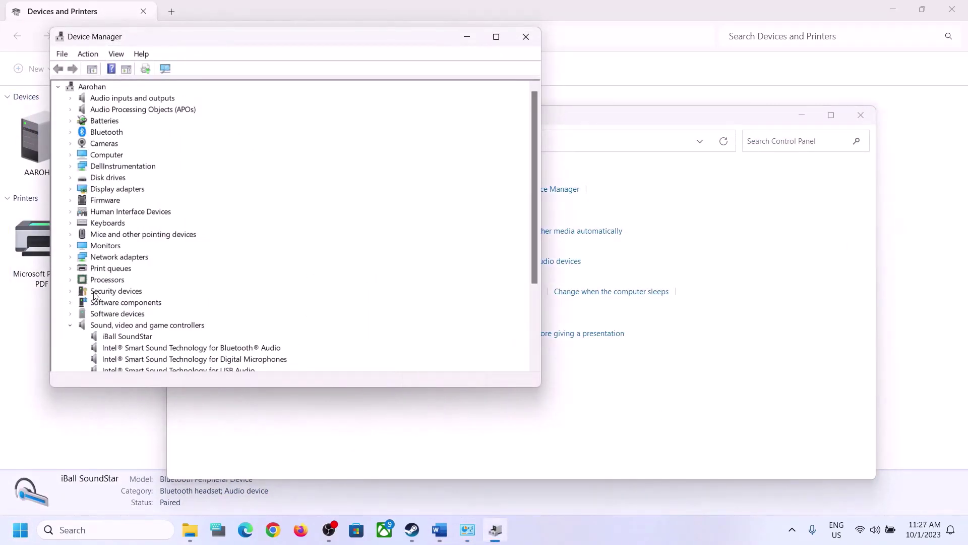
pyautogui.scroll(-1, 76, 323)
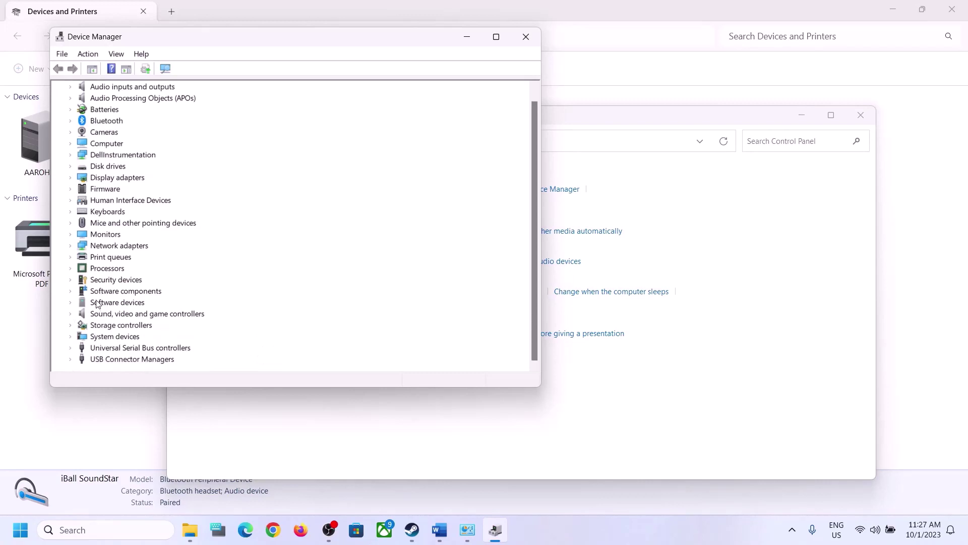
pyautogui.click(72, 314)
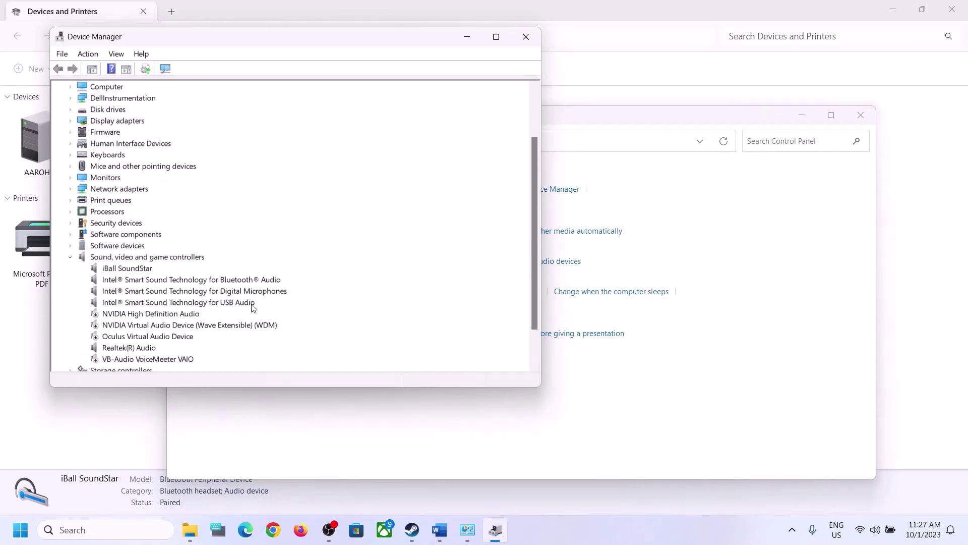
pyautogui.scroll(-2, 254, 308)
pyautogui.click(127, 303)
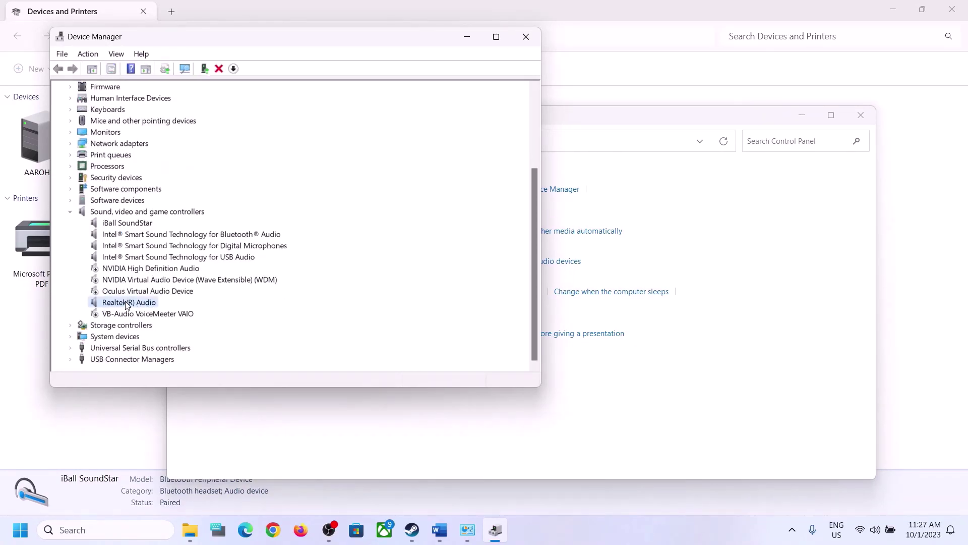
pyautogui.rightClick(130, 306)
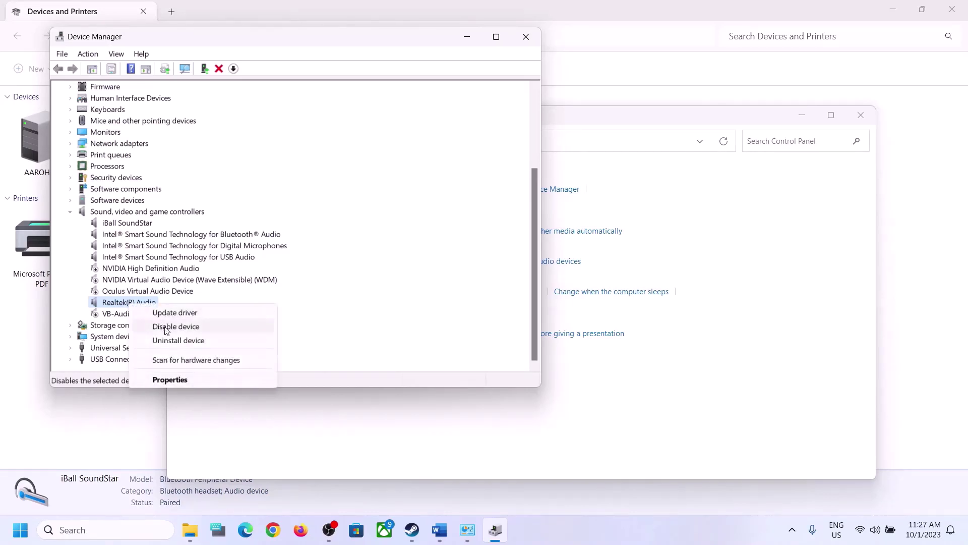
pyautogui.click(182, 315)
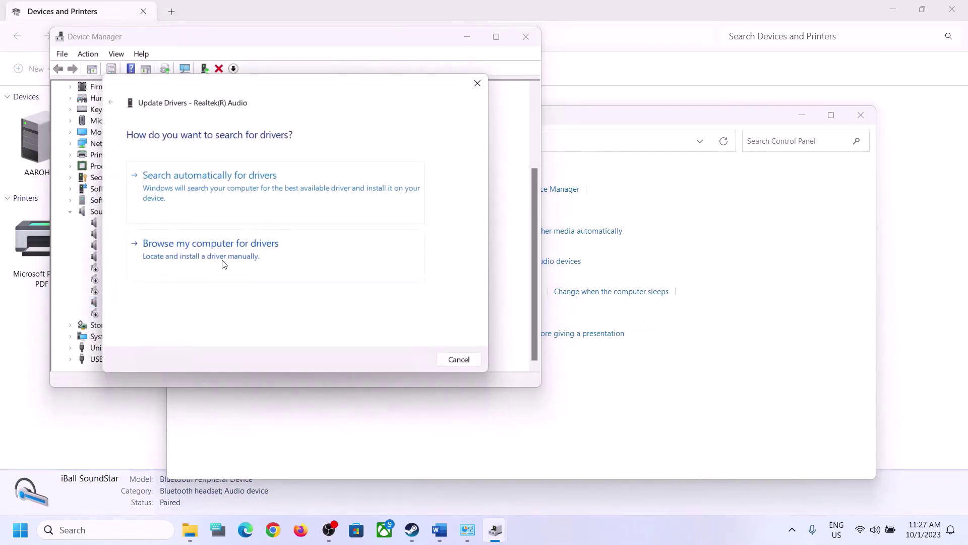
# - Search automatically for a Realtek(R) Audio driver, check Windows Update, then close Settings
pyautogui.click(248, 189)
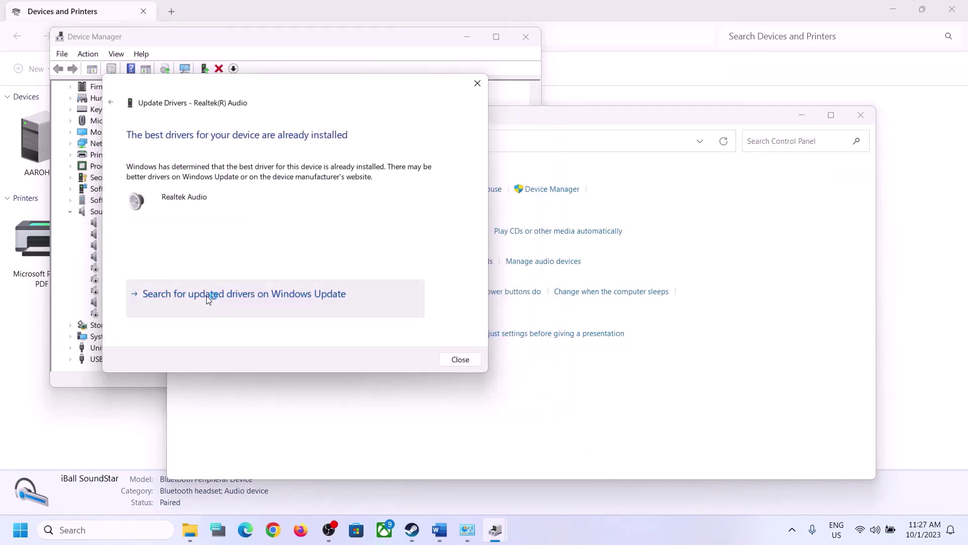
pyautogui.click(209, 298)
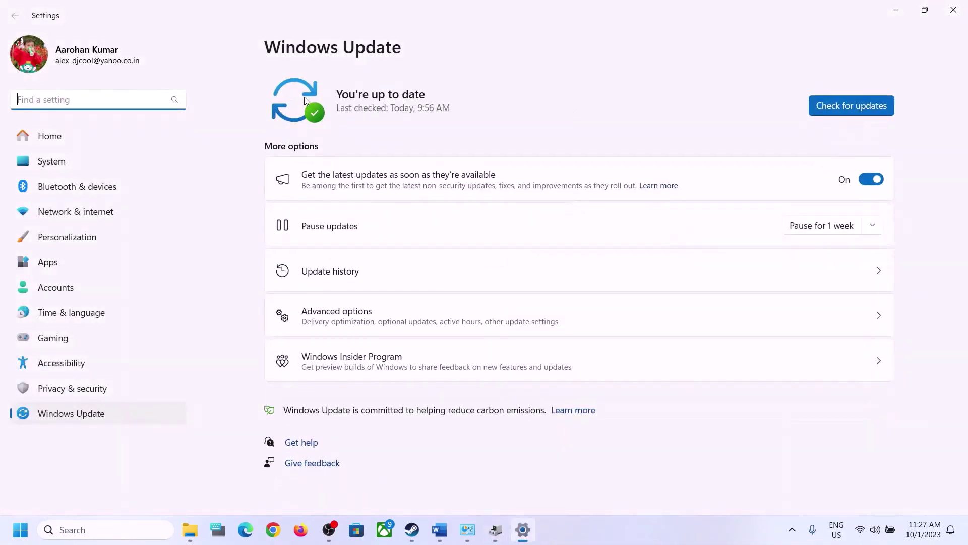
pyautogui.click(954, 11)
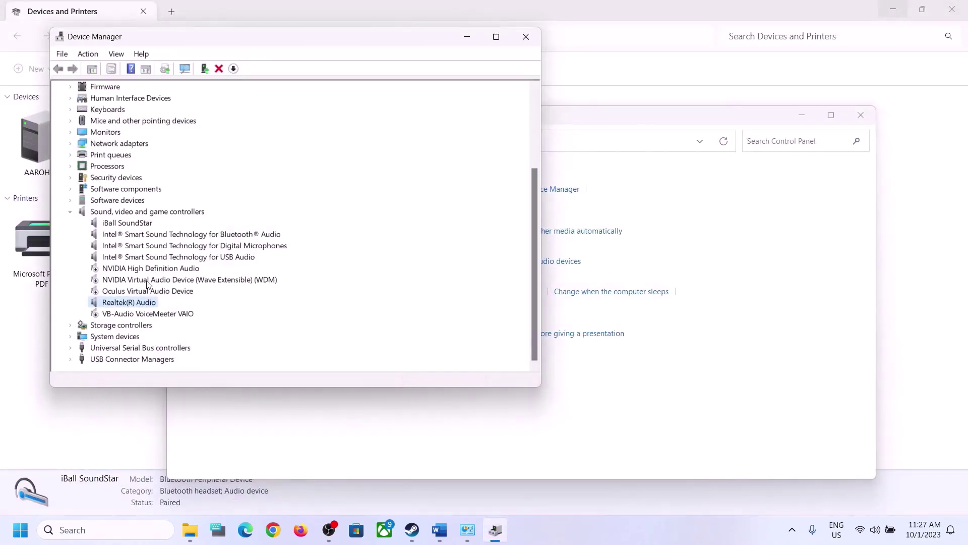
pyautogui.rightClick(132, 304)
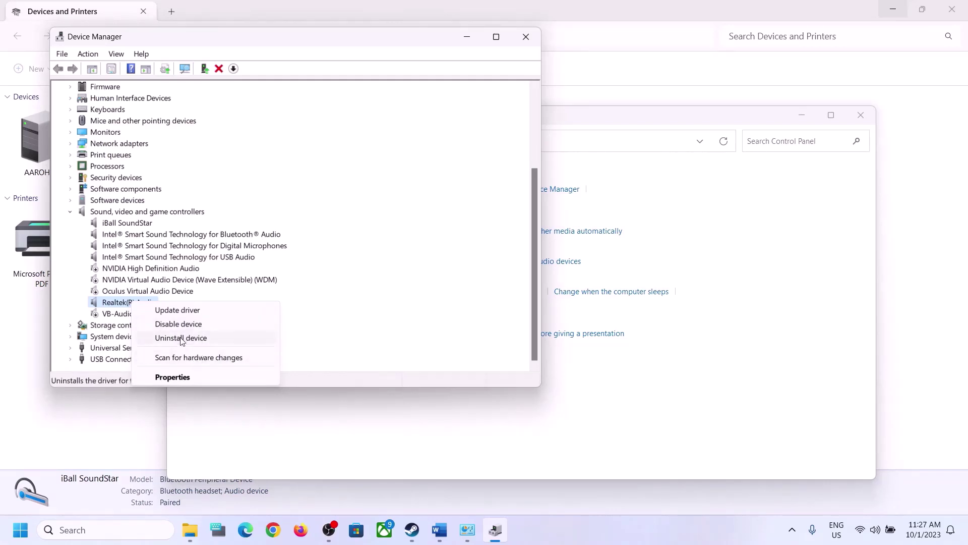
pyautogui.click(179, 310)
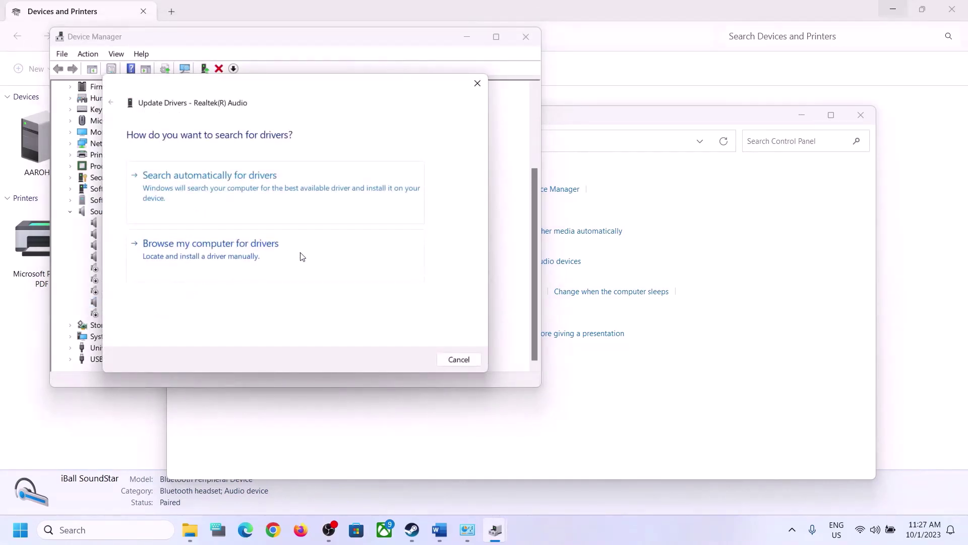
pyautogui.click(265, 258)
pyautogui.moveTo(320, 96); pyautogui.dragTo(540, 87)
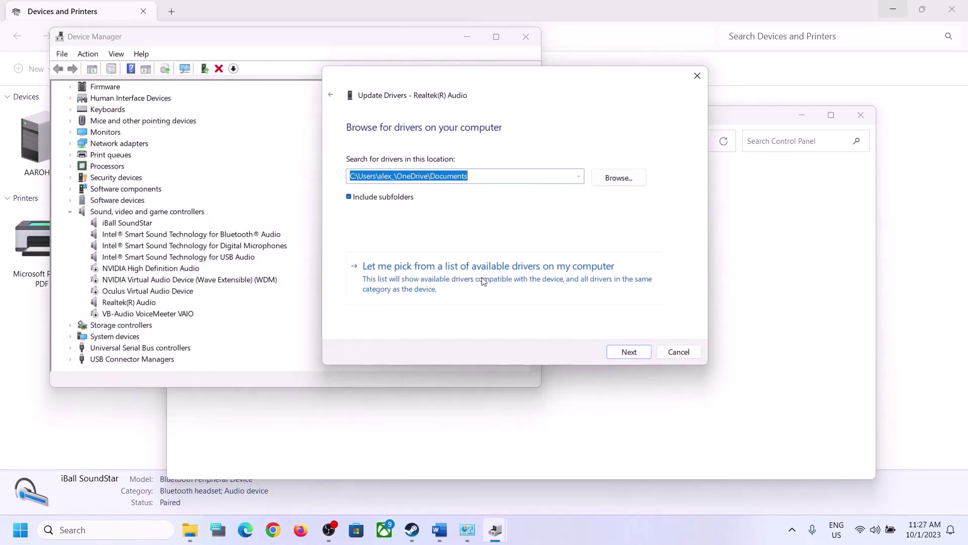
pyautogui.click(528, 284)
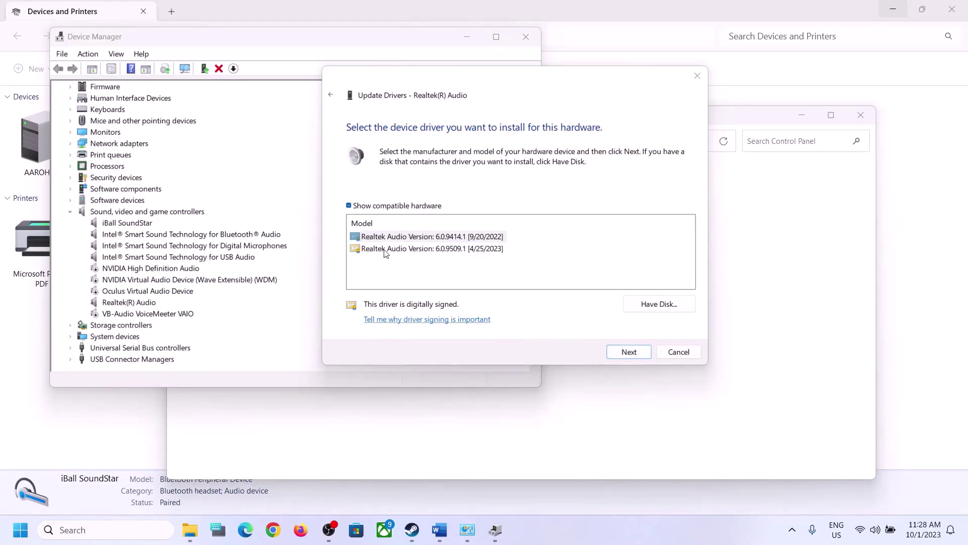
pyautogui.click(426, 249)
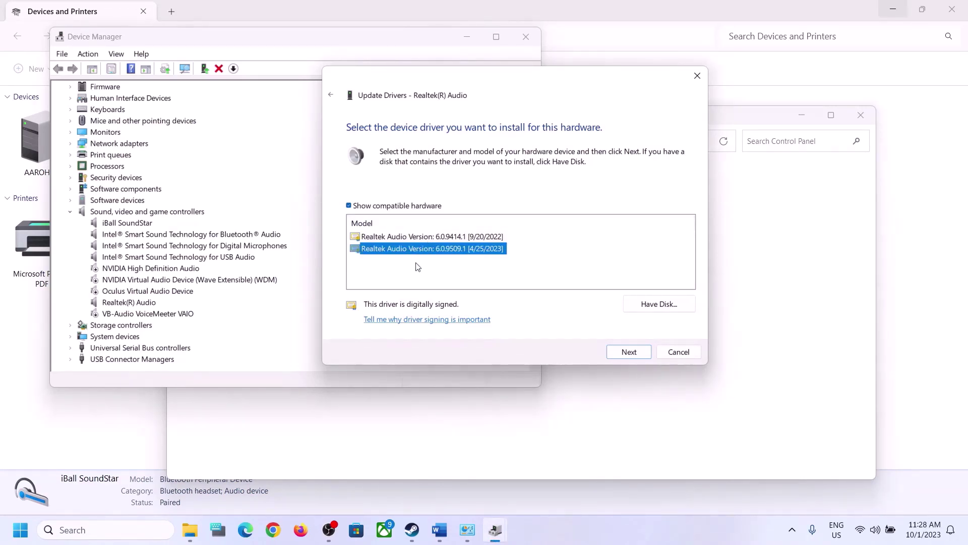
pyautogui.click(676, 351)
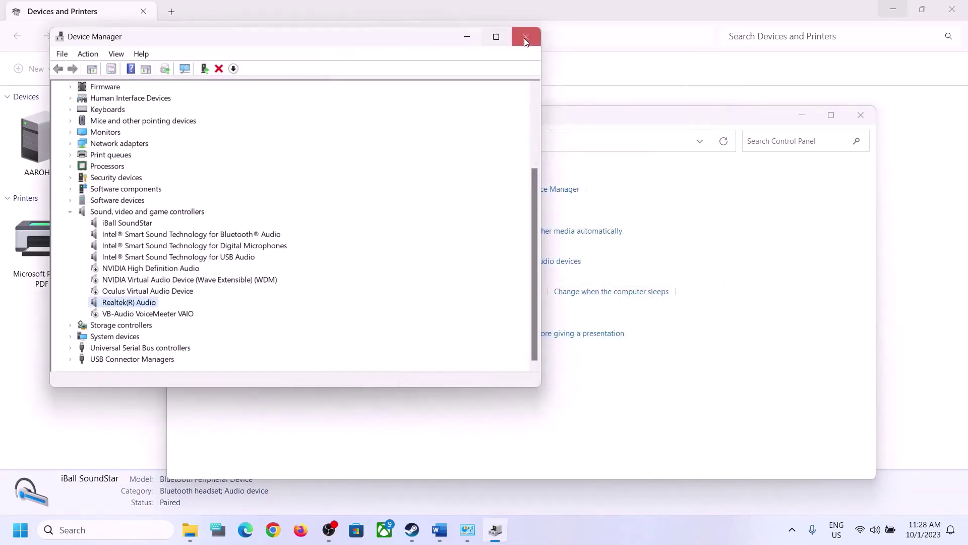